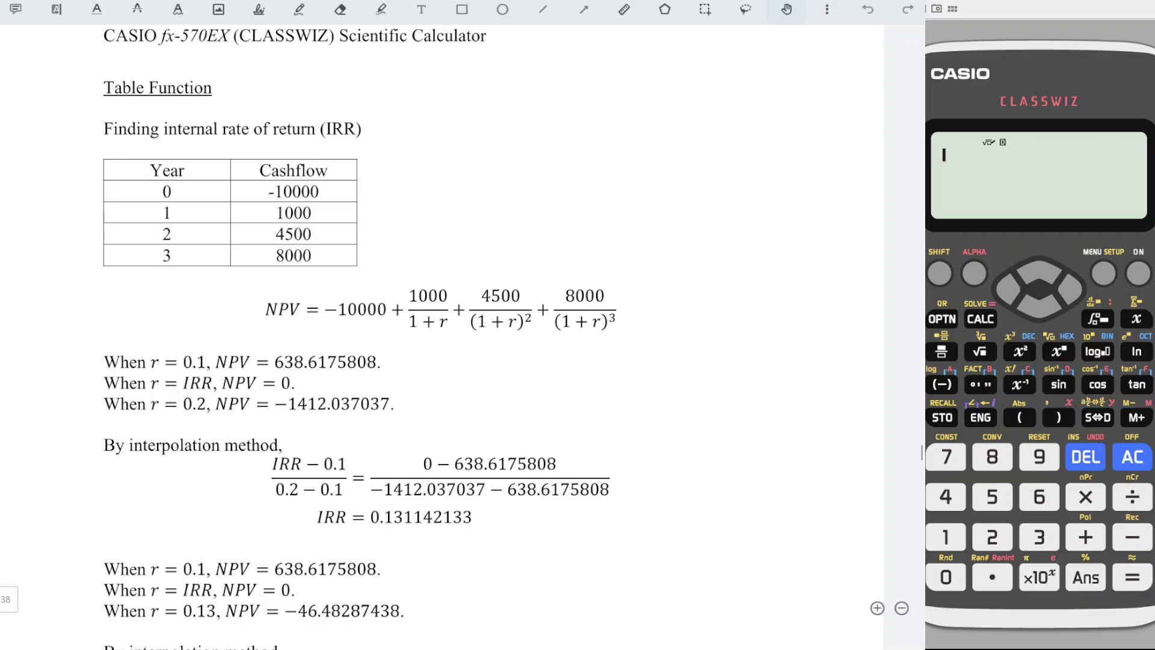
Step: Switch the calculator to Table mode (9:Table)
{"action": "left_click", "coordinate": [1104, 274]}
{"action": "left_click", "coordinate": [1043, 312]}
{"action": "left_click", "coordinate": [1043, 312]}
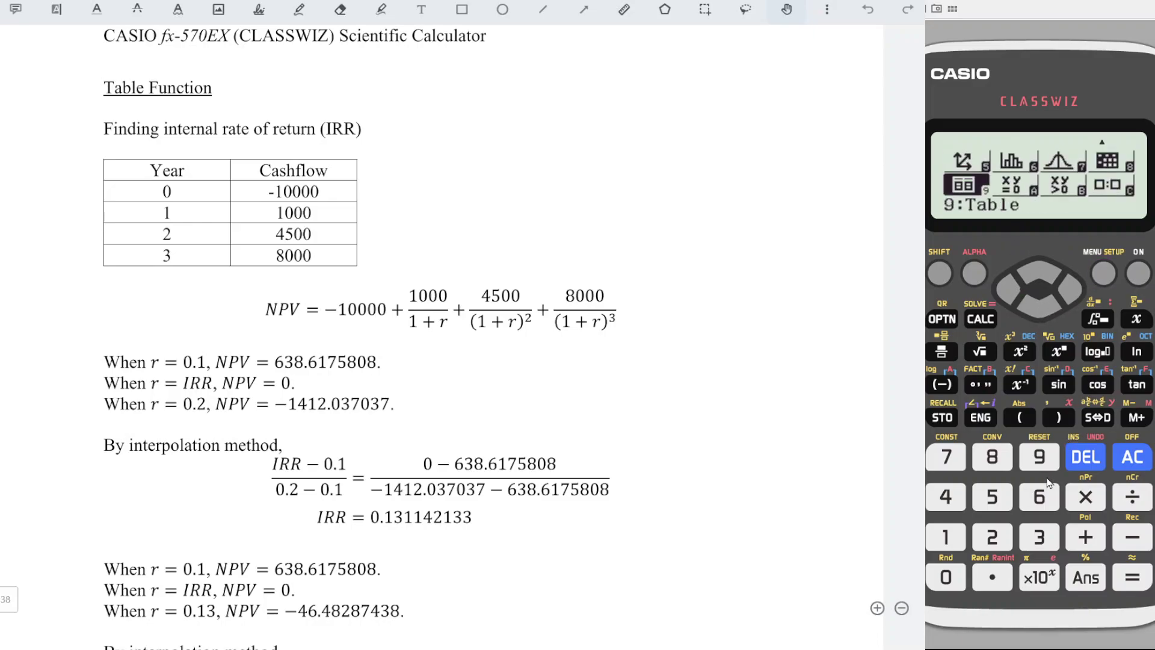
{"action": "left_click", "coordinate": [1039, 457]}
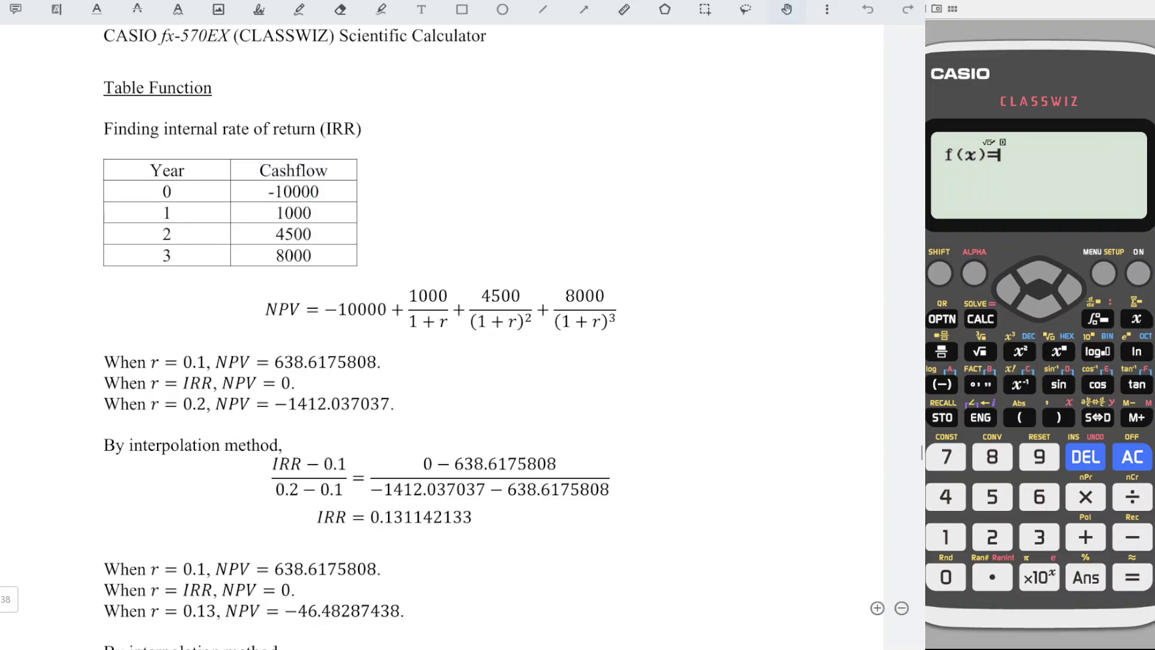
Step: Enter the start of f(x): −10000 + 1000/(1+x)
{"action": "left_click", "coordinate": [942, 384]}
{"action": "left_click", "coordinate": [946, 536]}
{"action": "left_click", "coordinate": [946, 577]}
{"action": "left_click", "coordinate": [946, 576]}
{"action": "left_click", "coordinate": [945, 577]}
{"action": "left_click", "coordinate": [946, 577]}
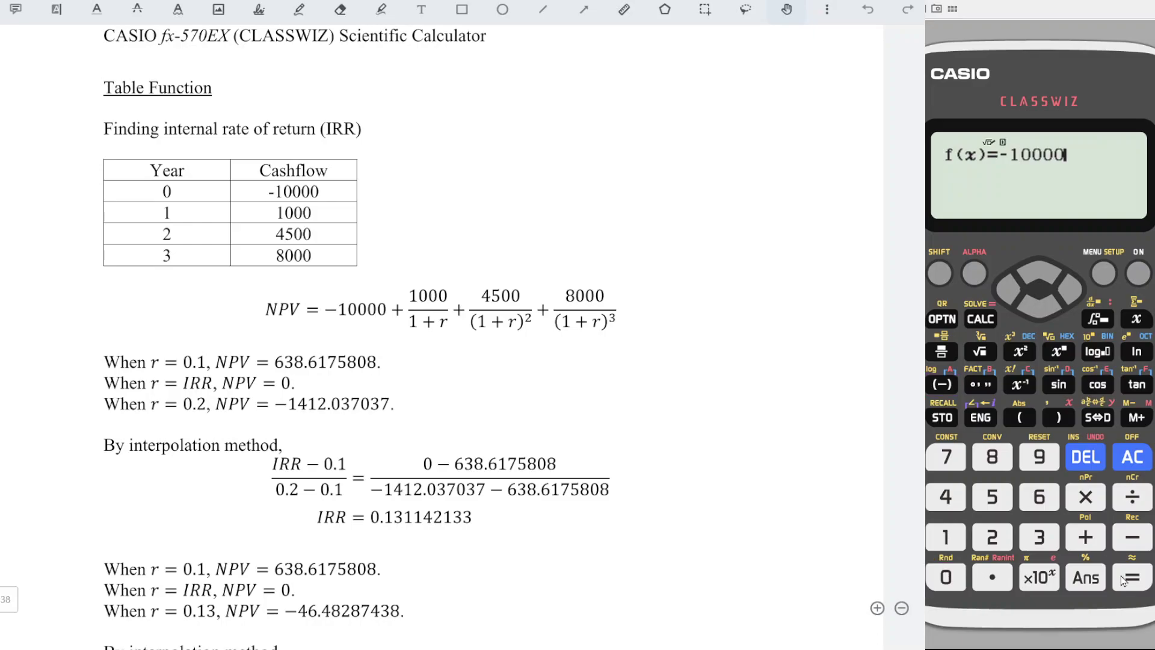
{"action": "left_click", "coordinate": [1080, 538]}
{"action": "left_click", "coordinate": [946, 536]}
{"action": "left_click", "coordinate": [946, 576]}
{"action": "left_click", "coordinate": [946, 576]}
{"action": "left_click", "coordinate": [946, 577]}
{"action": "left_click", "coordinate": [942, 351]}
{"action": "left_click", "coordinate": [946, 536]}
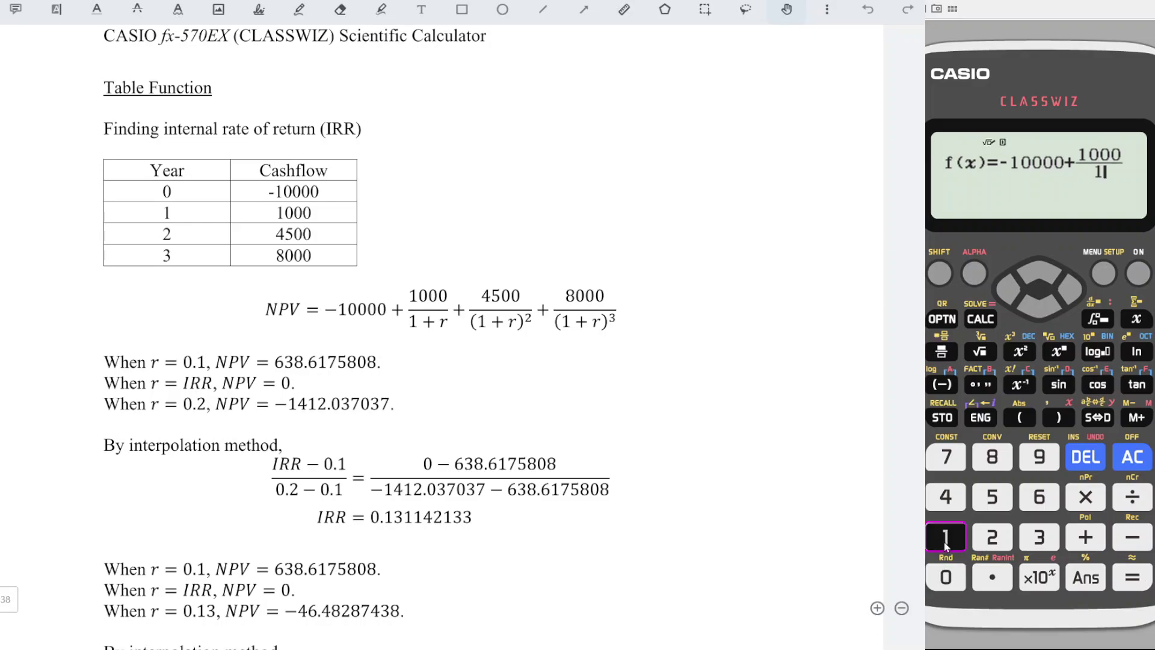
{"action": "left_click", "coordinate": [1092, 543]}
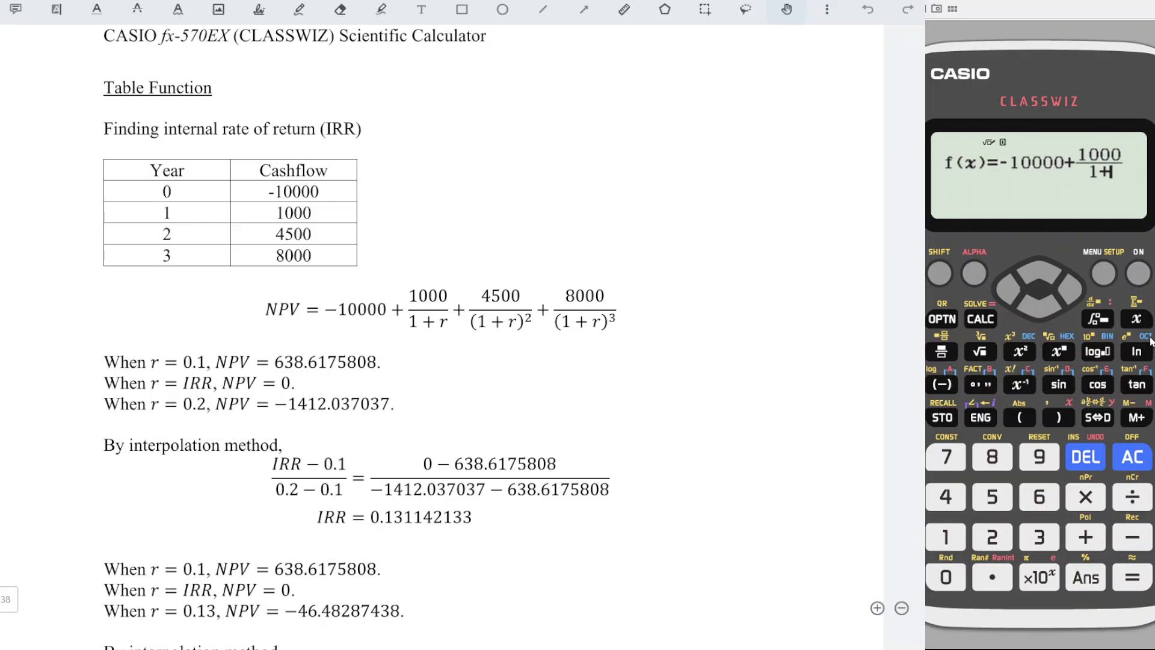
{"action": "left_click", "coordinate": [1141, 322]}
{"action": "left_click", "coordinate": [1075, 297]}
Step: Append the year 2 term + 4500/(1+x)²
{"action": "left_click", "coordinate": [1086, 537]}
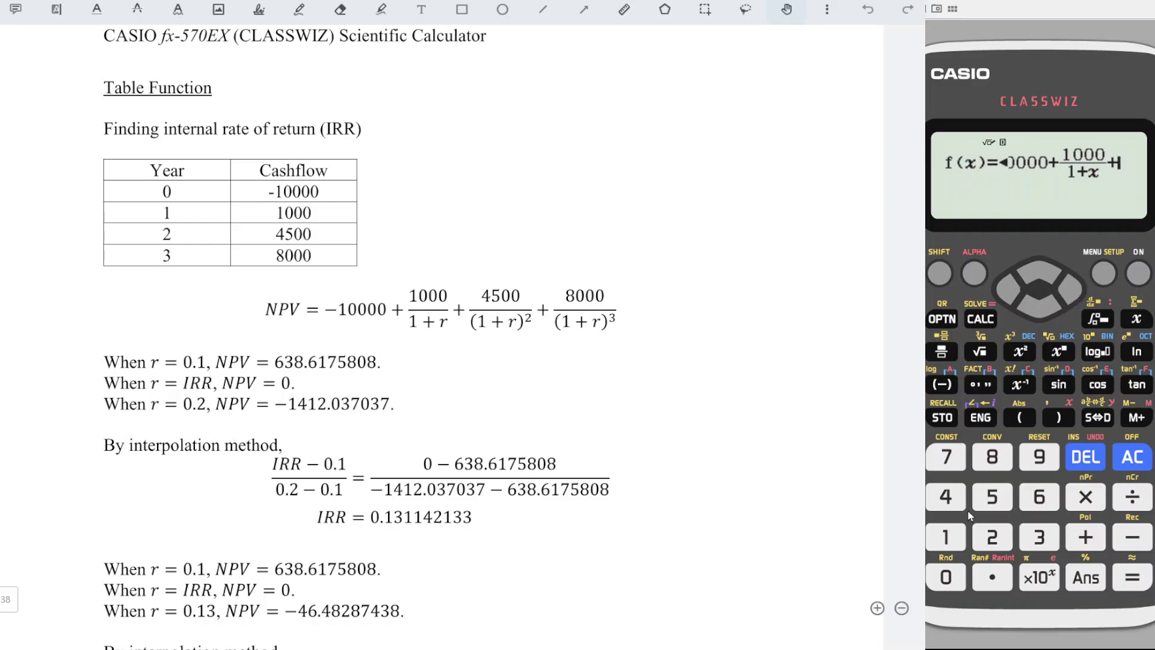
{"action": "left_click", "coordinate": [946, 496]}
{"action": "left_click", "coordinate": [992, 497]}
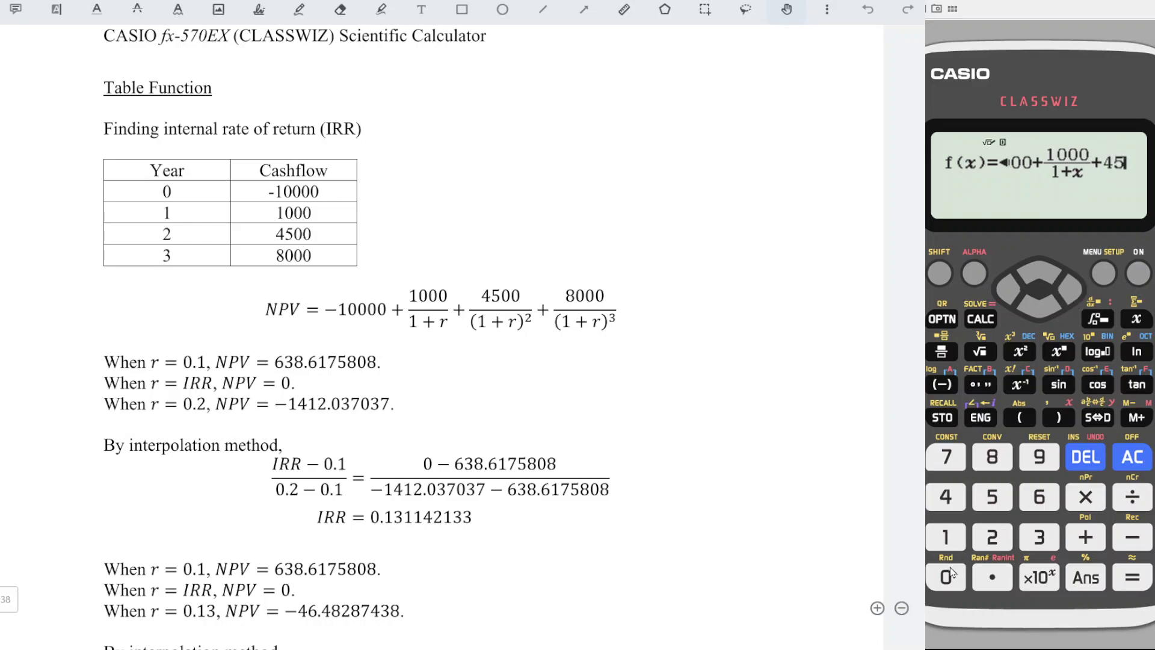
{"action": "left_click", "coordinate": [949, 575]}
{"action": "left_click", "coordinate": [949, 575]}
{"action": "left_click", "coordinate": [942, 351]}
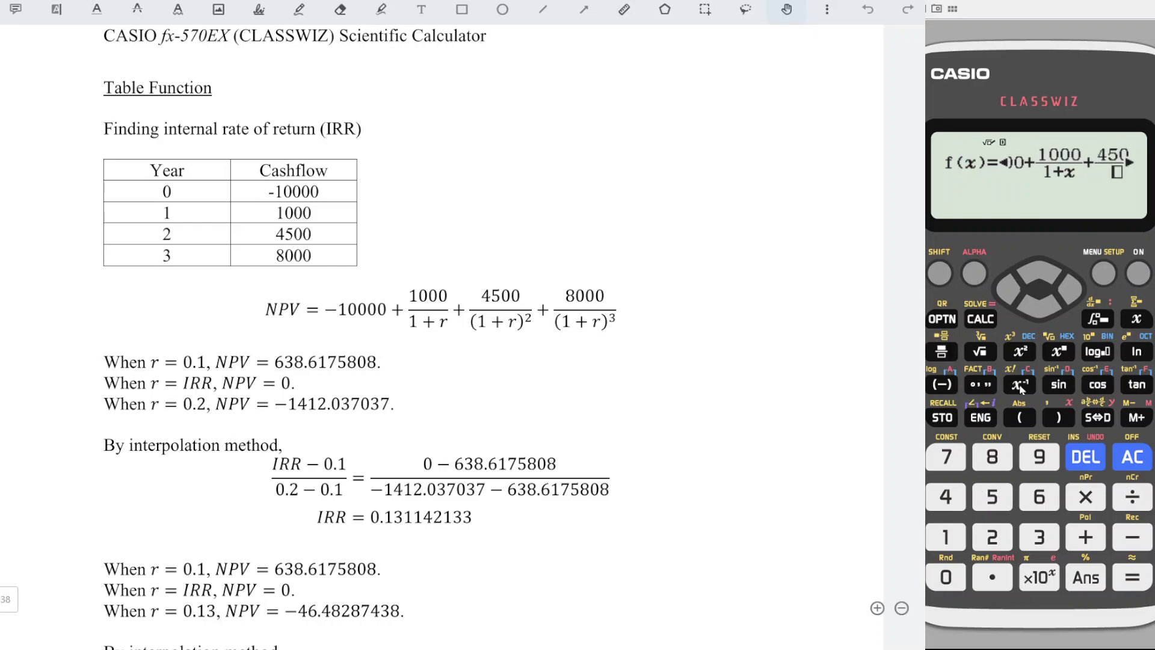
{"action": "left_click", "coordinate": [1020, 417]}
{"action": "left_click", "coordinate": [946, 537]}
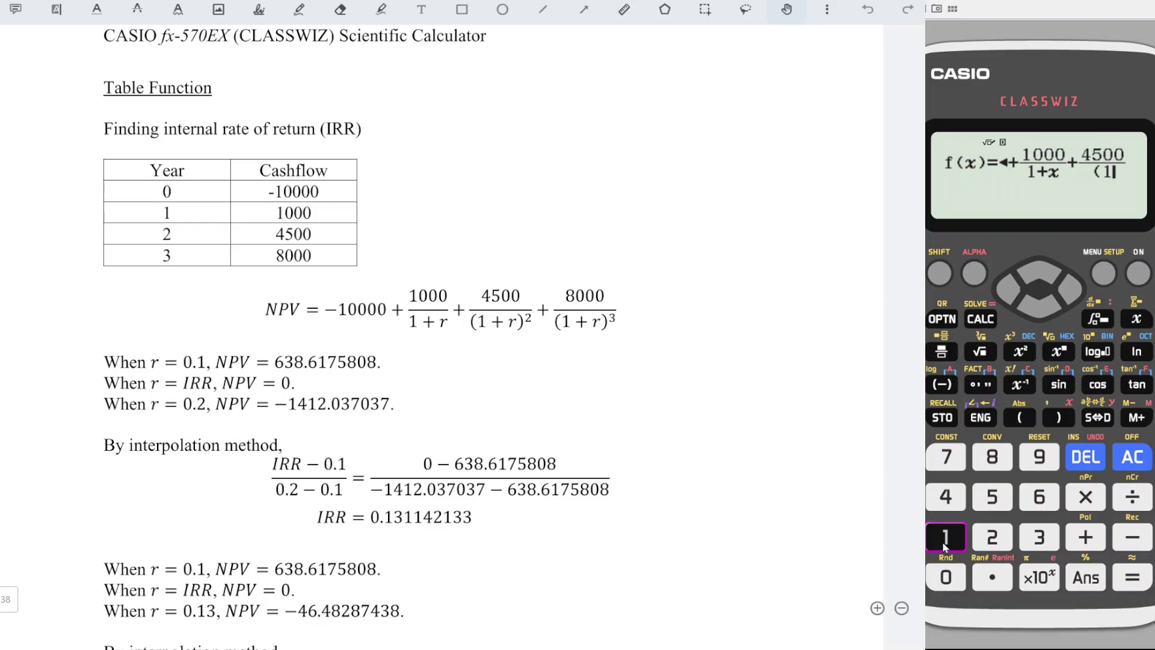
{"action": "left_click", "coordinate": [1087, 537]}
{"action": "left_click", "coordinate": [1136, 318]}
{"action": "left_click", "coordinate": [1058, 417]}
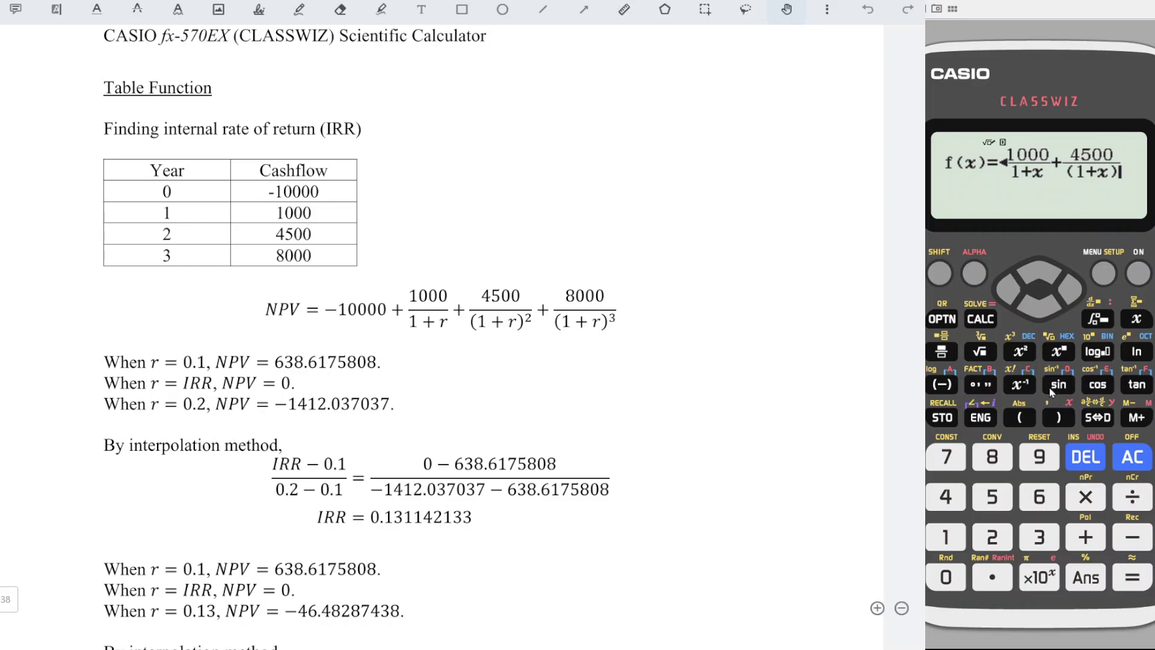
{"action": "left_click", "coordinate": [1020, 351]}
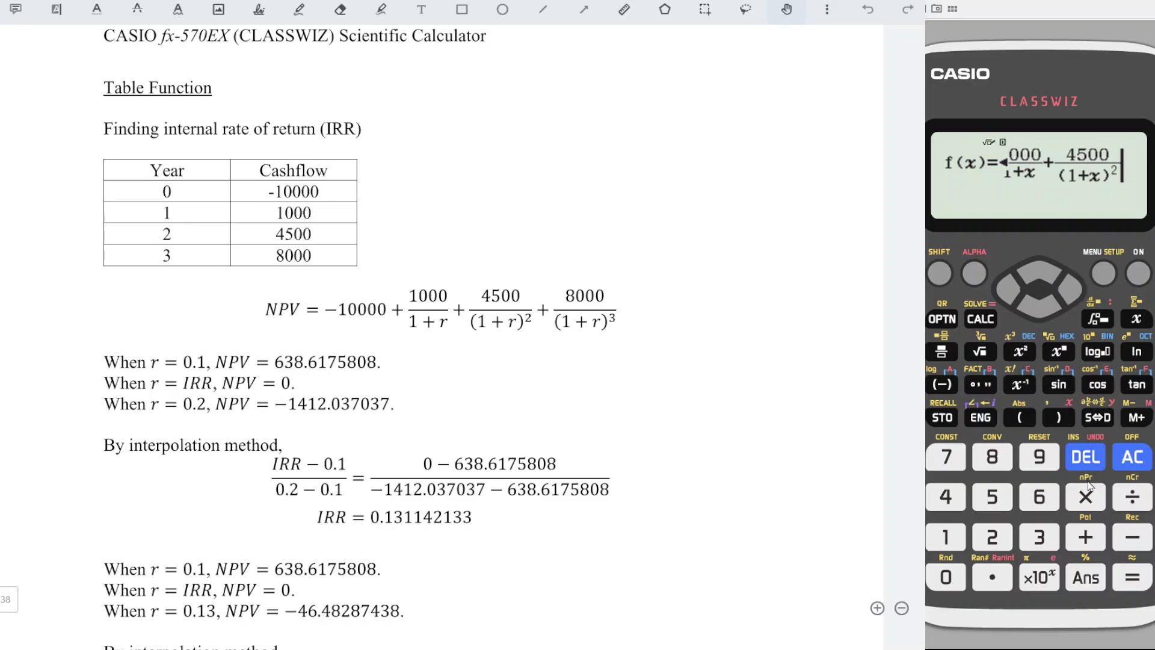
Step: Append the year 3 term + 8000/(1+x)³ and confirm f(x)
{"action": "left_click", "coordinate": [1086, 536]}
{"action": "left_click", "coordinate": [997, 463]}
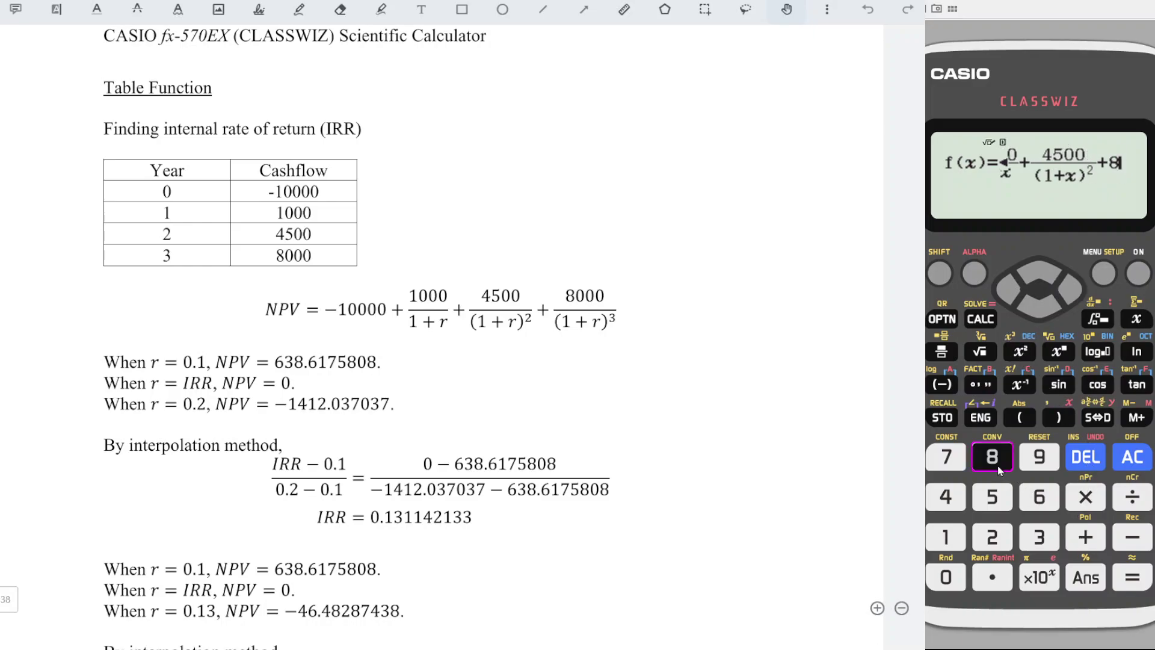
{"action": "left_click", "coordinate": [947, 578]}
{"action": "left_click", "coordinate": [947, 578]}
{"action": "left_click", "coordinate": [947, 577]}
{"action": "left_click", "coordinate": [942, 352]}
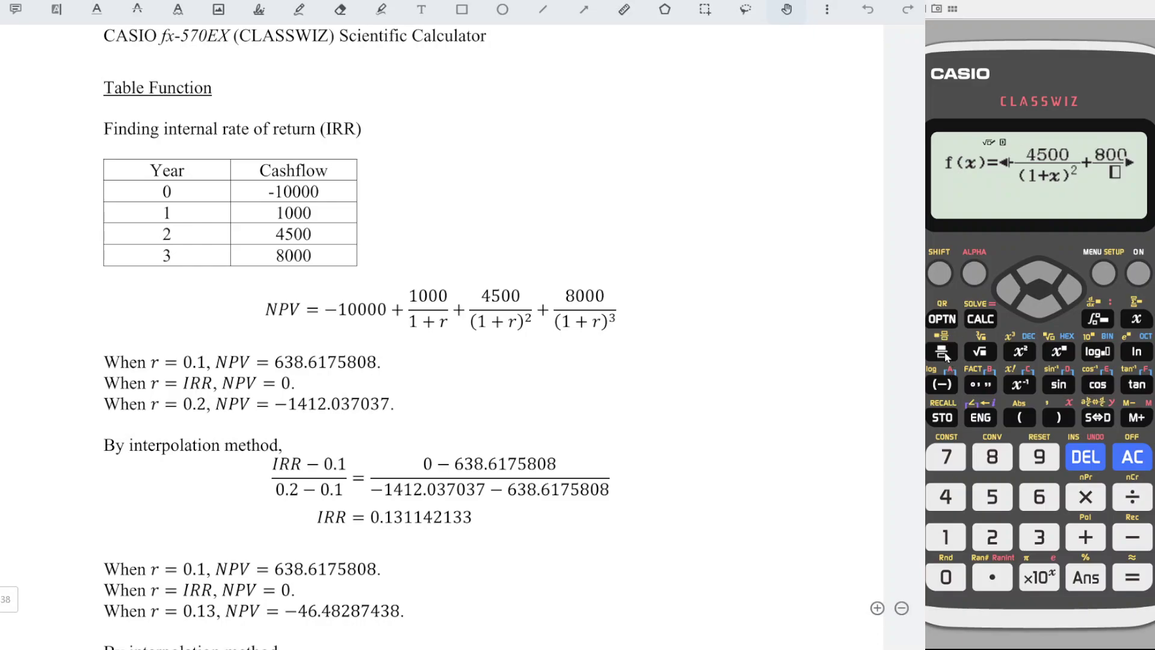
{"action": "left_click", "coordinate": [1020, 417]}
{"action": "left_click", "coordinate": [946, 537]}
{"action": "left_click", "coordinate": [1083, 537]}
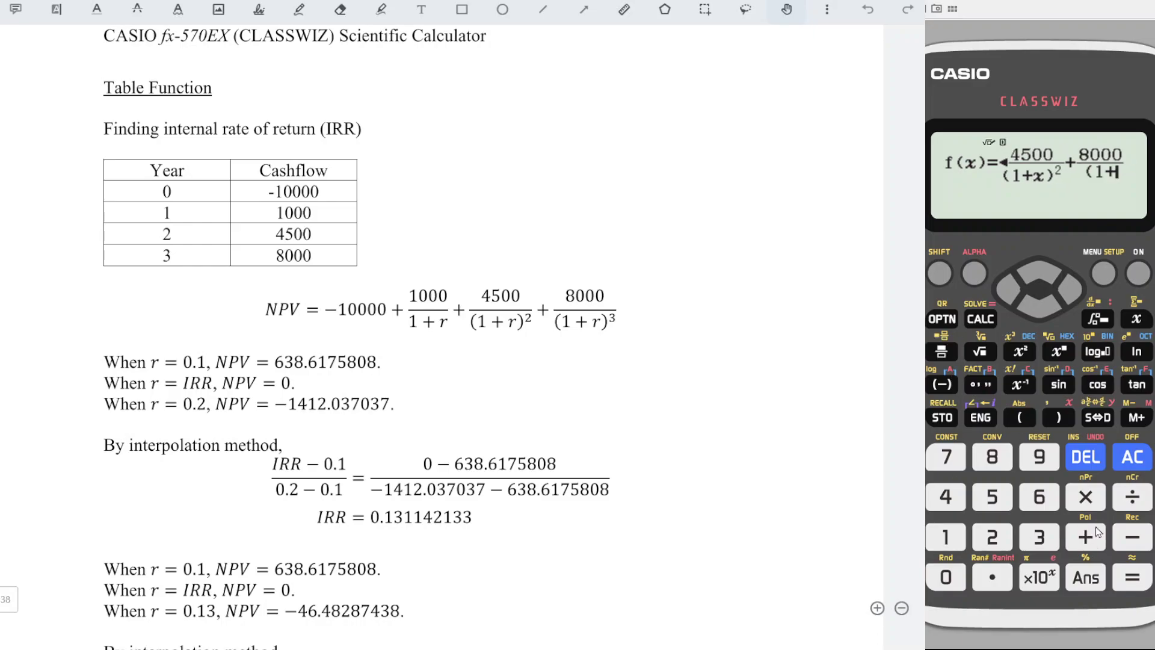
{"action": "left_click", "coordinate": [1140, 320]}
{"action": "left_click", "coordinate": [1057, 418]}
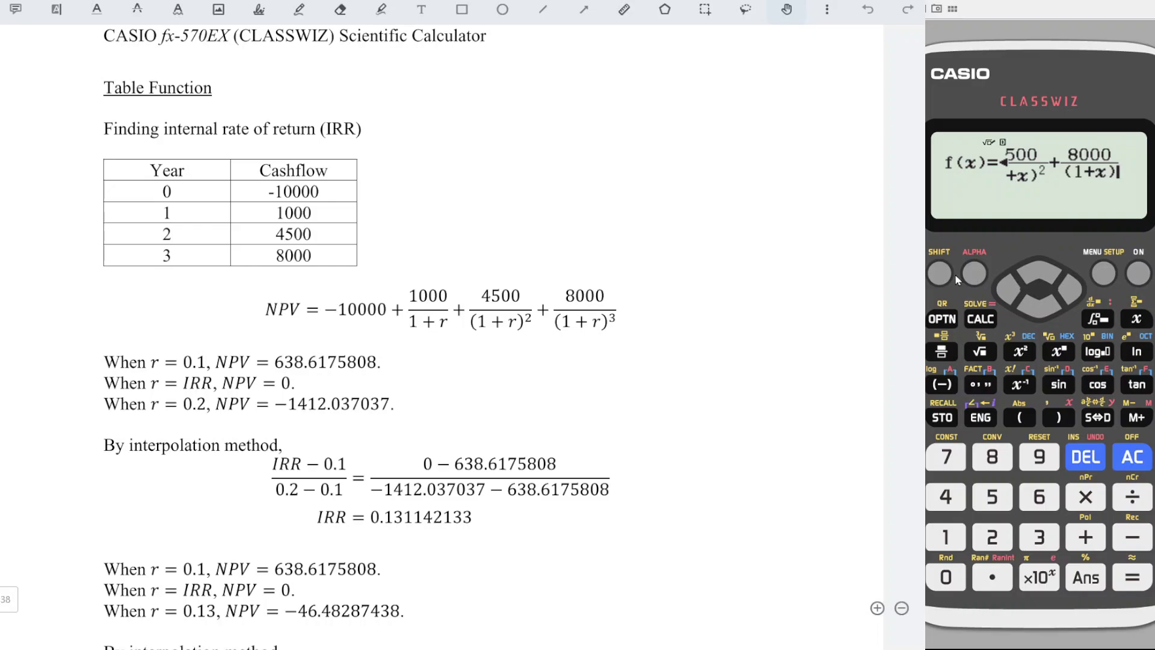
{"action": "left_click", "coordinate": [939, 273]}
{"action": "left_click", "coordinate": [1021, 352]}
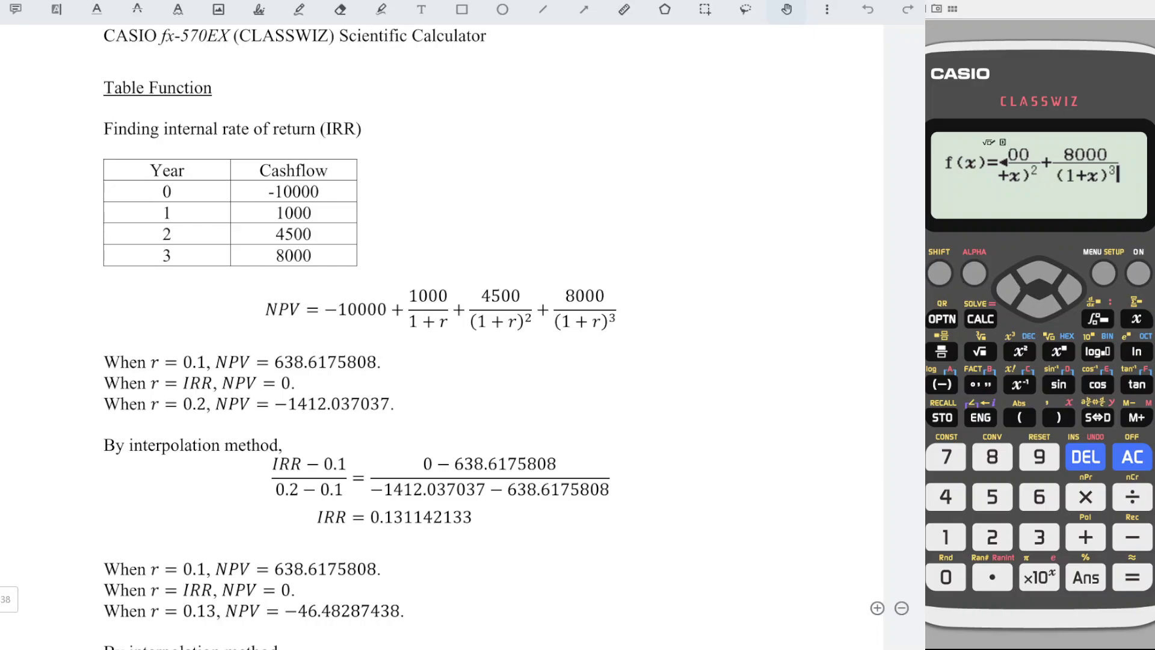
{"action": "left_click", "coordinate": [1143, 585]}
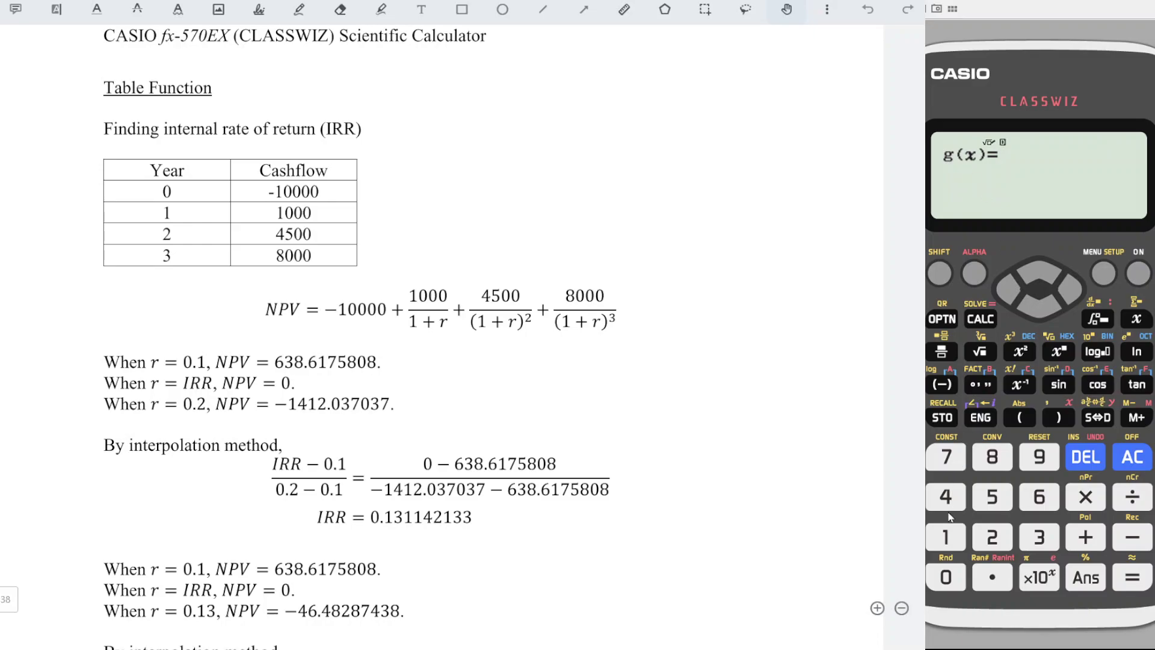
Step: Set the Table setup to 1:f(x) only and advance to the Table Range screen
{"action": "left_click", "coordinate": [947, 538]}
{"action": "left_click", "coordinate": [940, 276]}
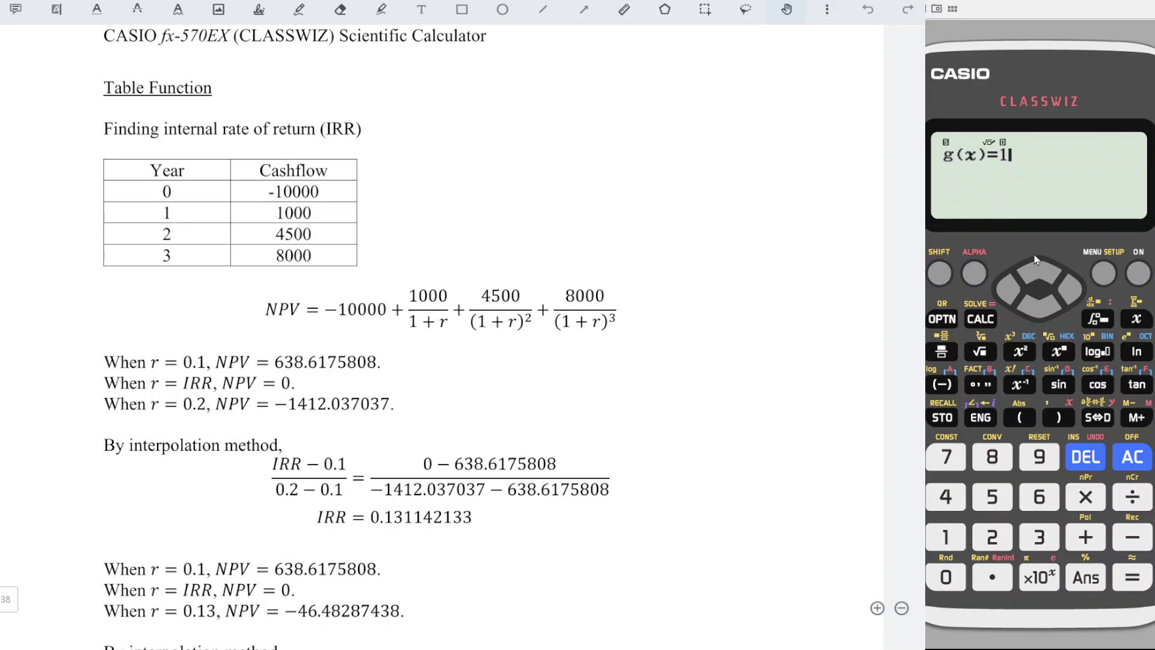
{"action": "left_click", "coordinate": [1105, 275]}
{"action": "left_click", "coordinate": [1044, 314]}
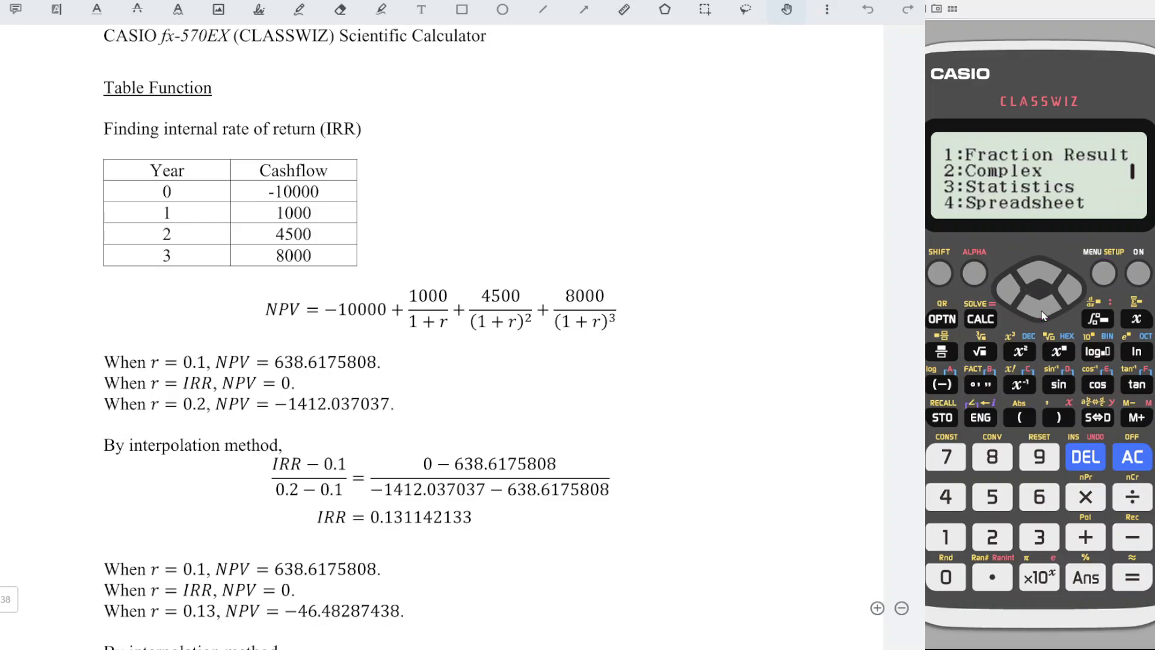
{"action": "left_click", "coordinate": [1044, 314]}
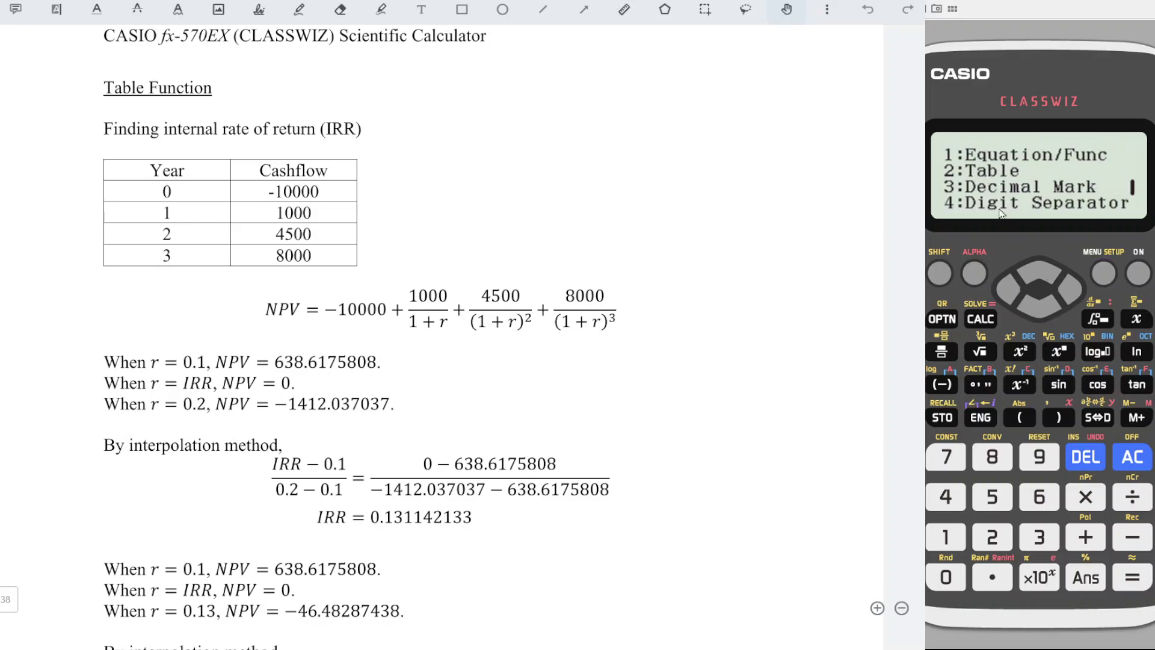
{"action": "left_click", "coordinate": [993, 536]}
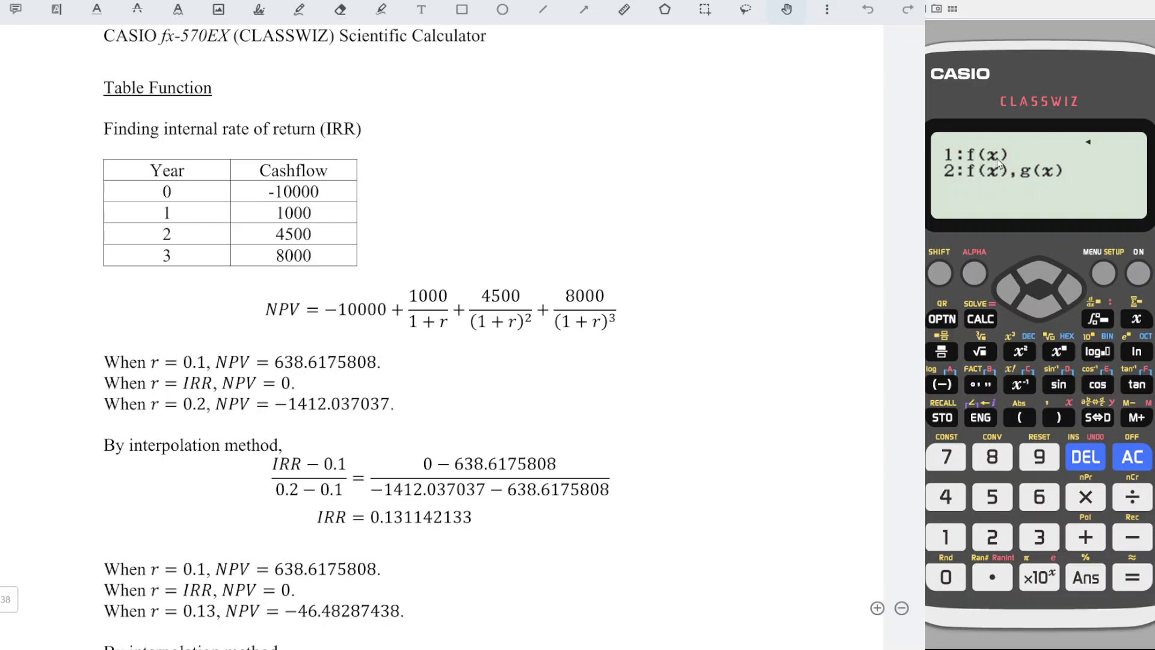
{"action": "left_click", "coordinate": [947, 536]}
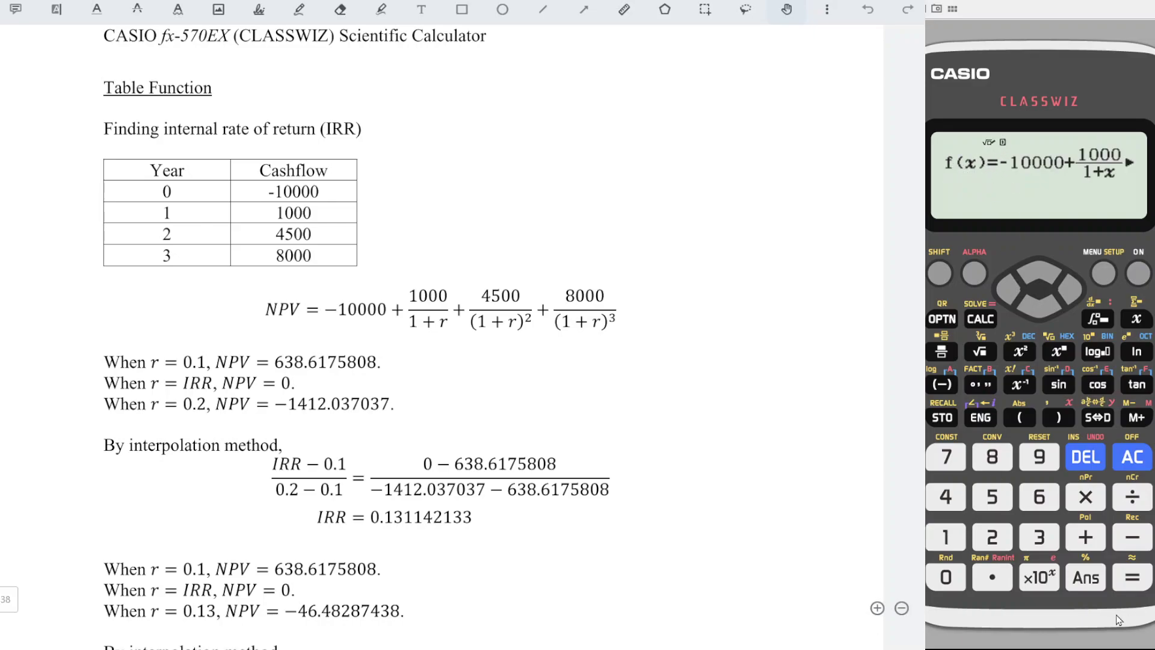
{"action": "left_click", "coordinate": [1132, 578]}
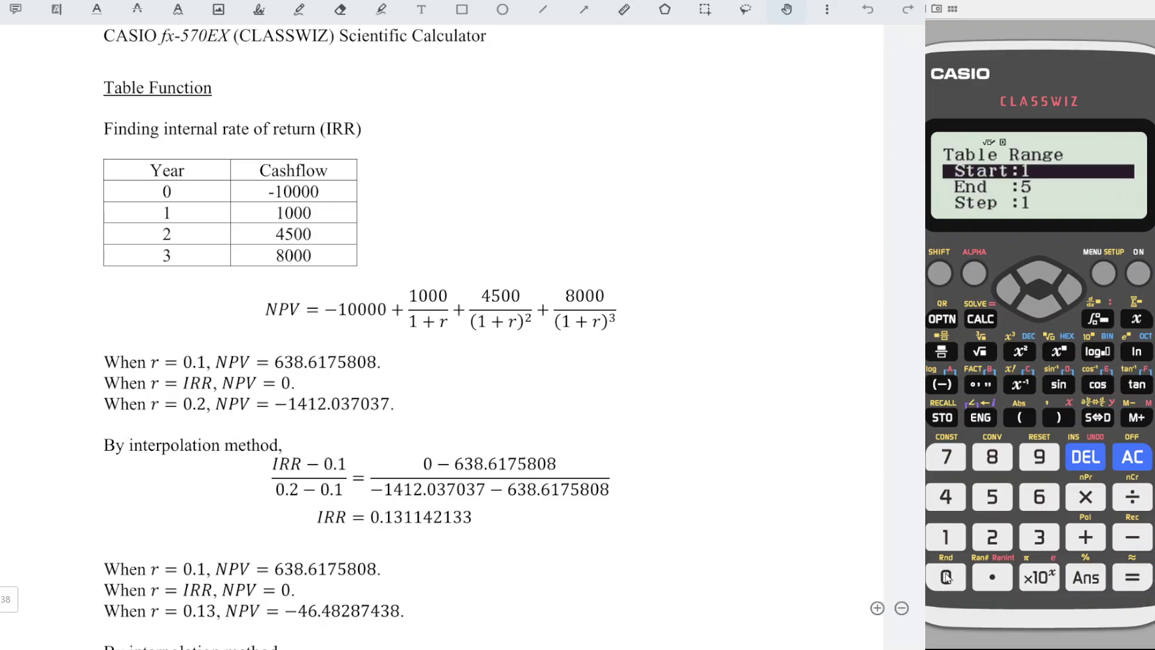
Step: Enter Table Range Start 0, End 1 and Step 0.1
{"action": "left_click", "coordinate": [946, 577]}
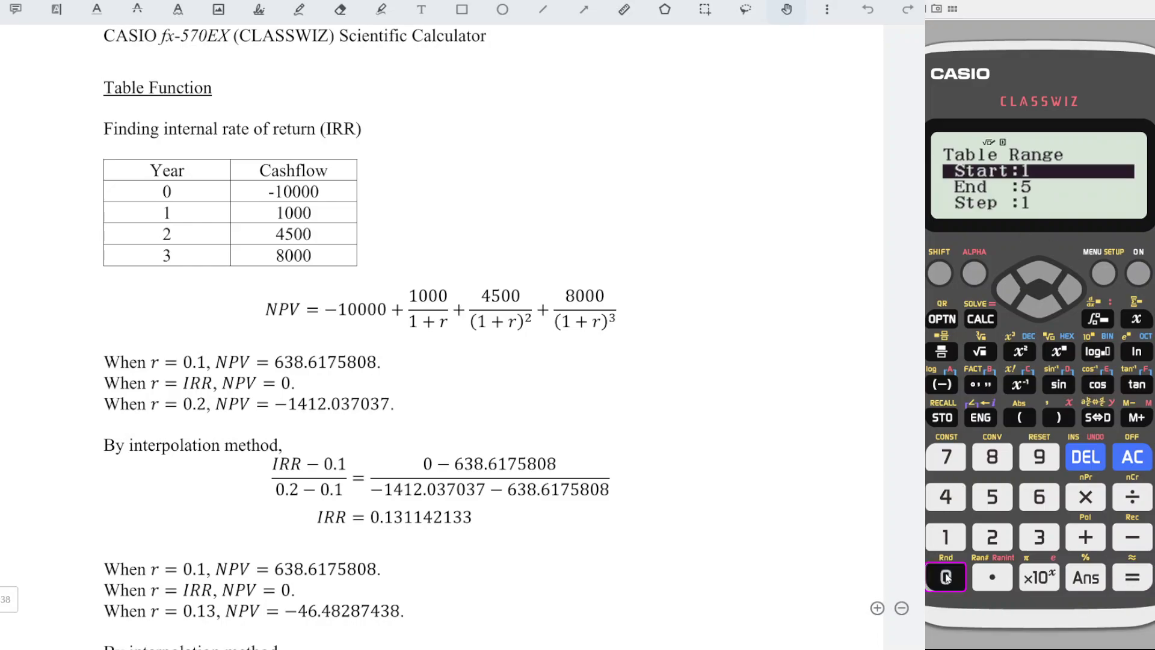
{"action": "left_click", "coordinate": [1134, 579]}
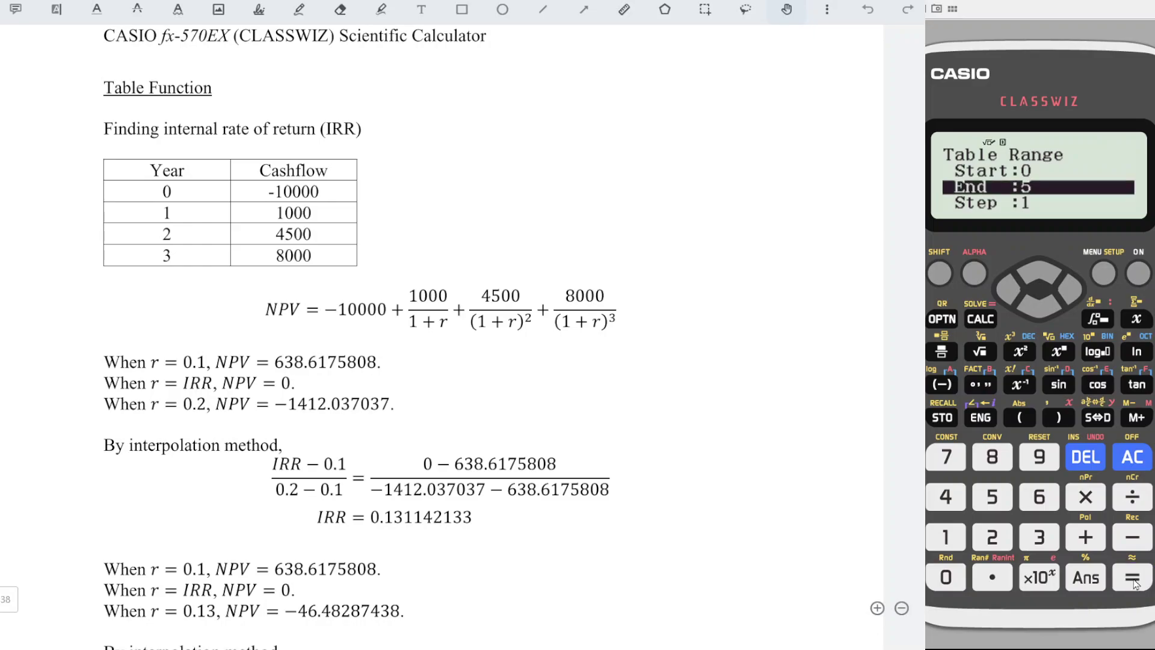
{"action": "left_click", "coordinate": [953, 544]}
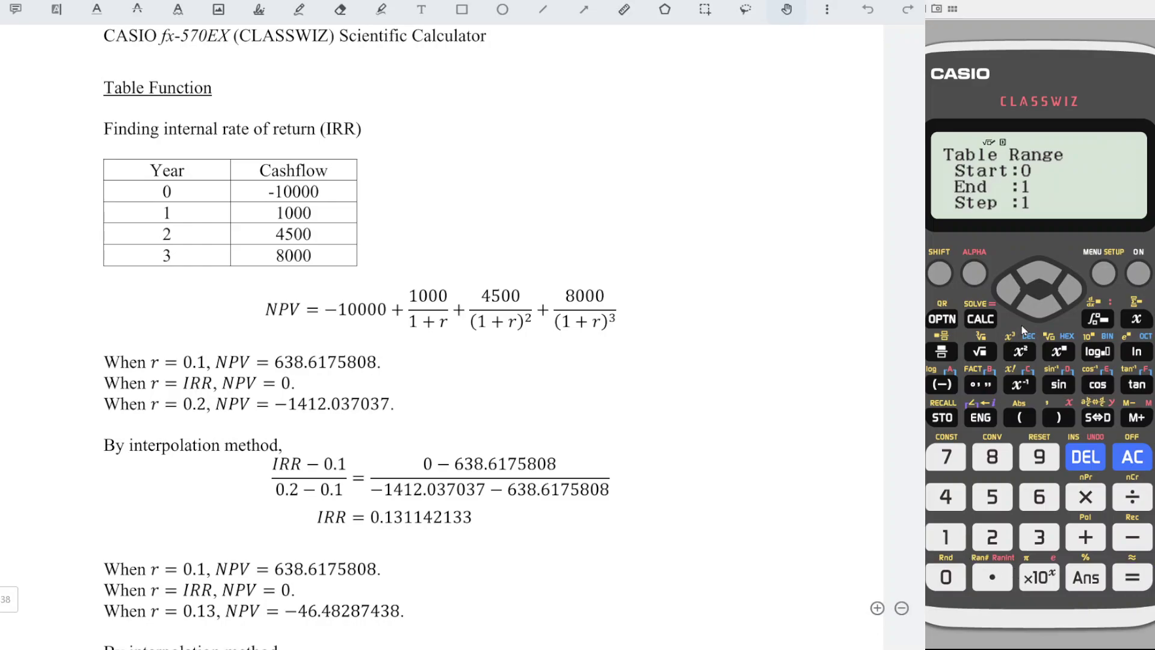
{"action": "left_click", "coordinate": [1134, 579]}
{"action": "left_click", "coordinate": [961, 583]}
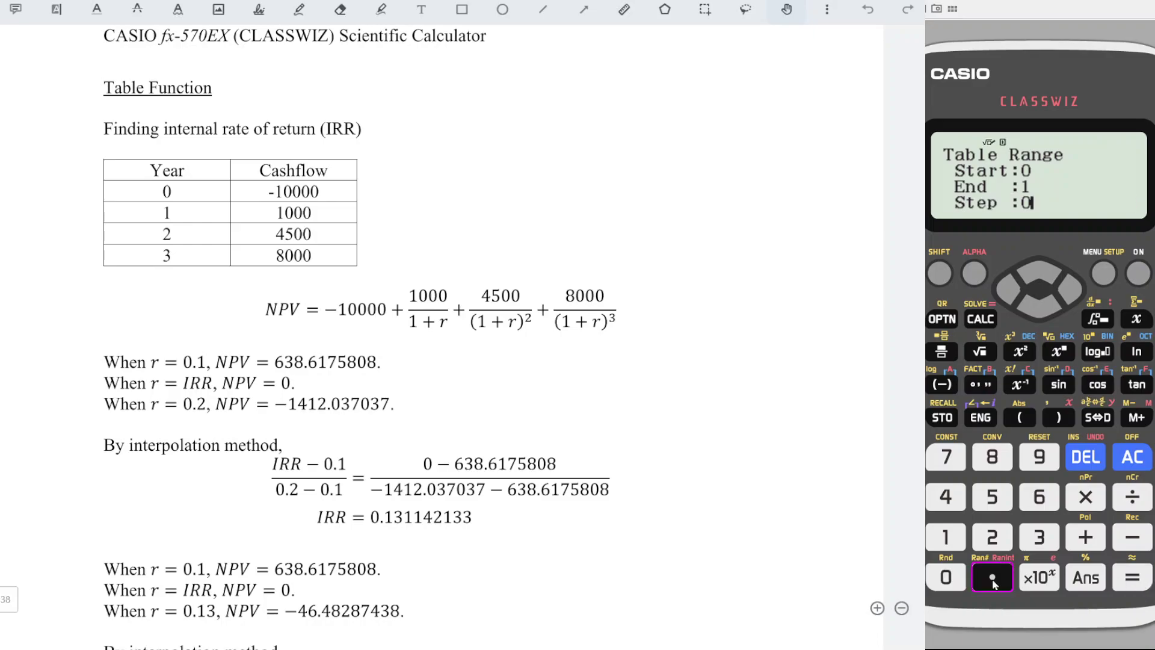
{"action": "left_click", "coordinate": [993, 578]}
{"action": "left_click", "coordinate": [946, 535]}
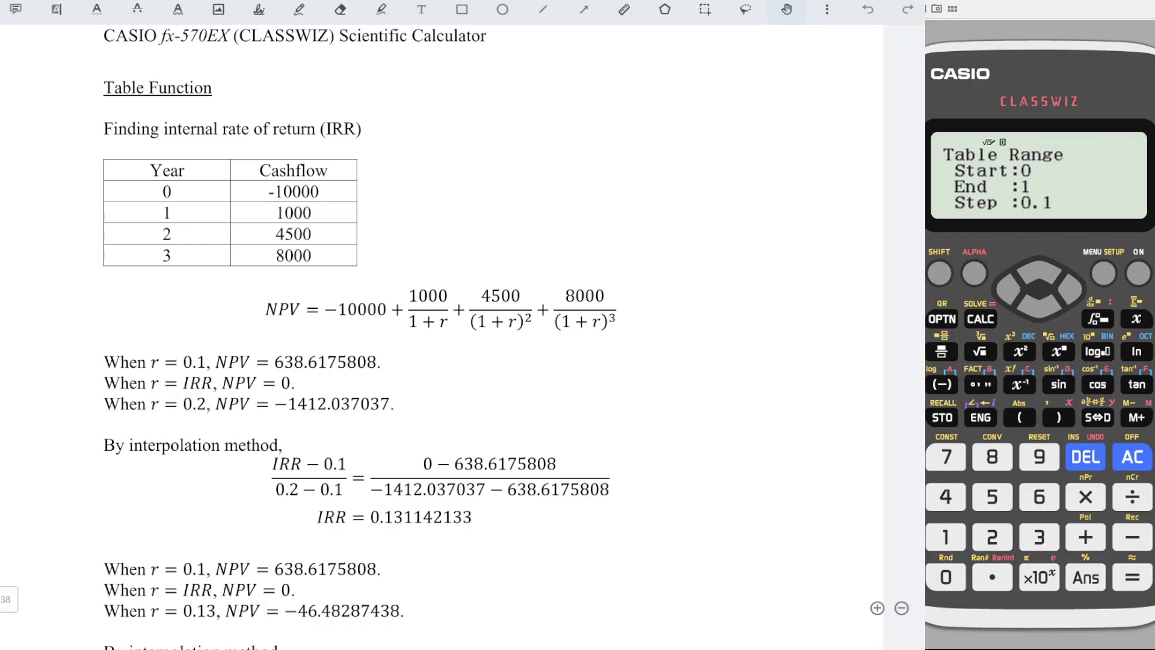
Step: Generate the NPV table and move to the x = 0.1 row (638.61)
{"action": "left_click", "coordinate": [1133, 578]}
{"action": "left_click", "coordinate": [1133, 578]}
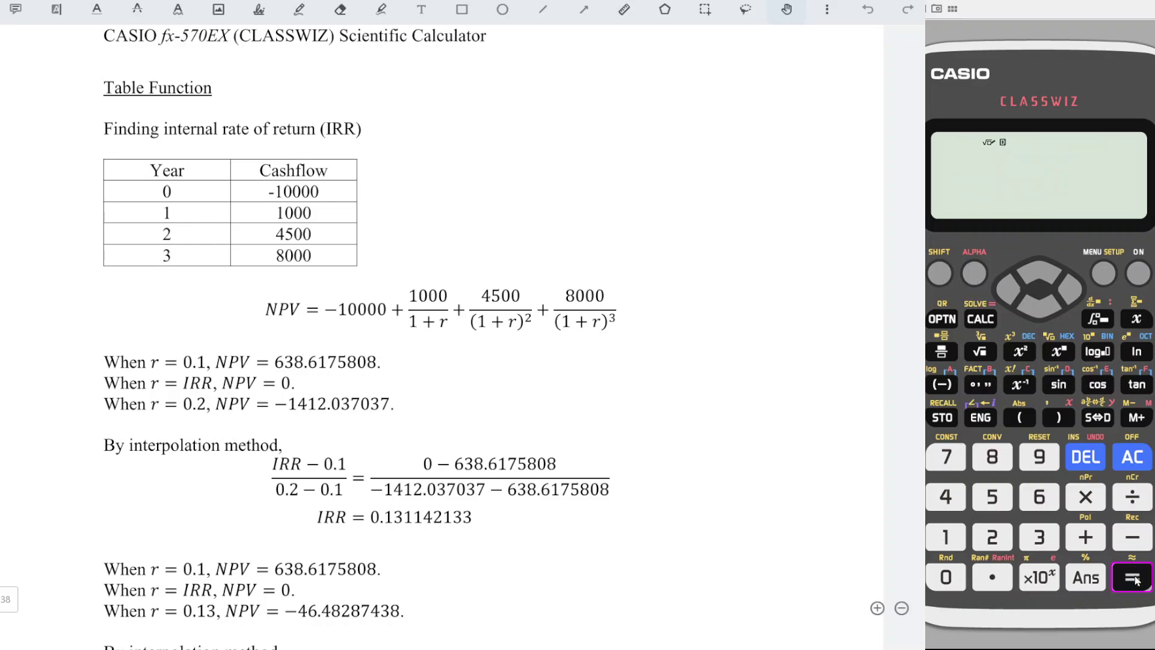
{"action": "left_click", "coordinate": [1042, 302]}
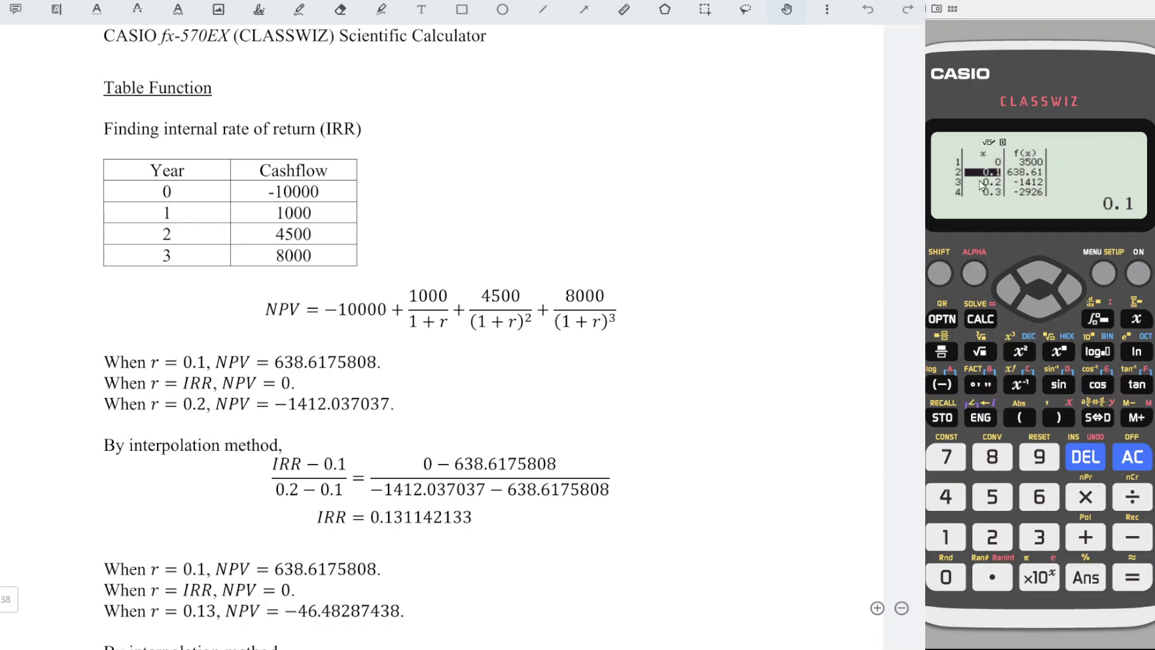
Step: Return to Table Range and set Start 0.1 and End 0.2
{"action": "left_click", "coordinate": [1133, 459]}
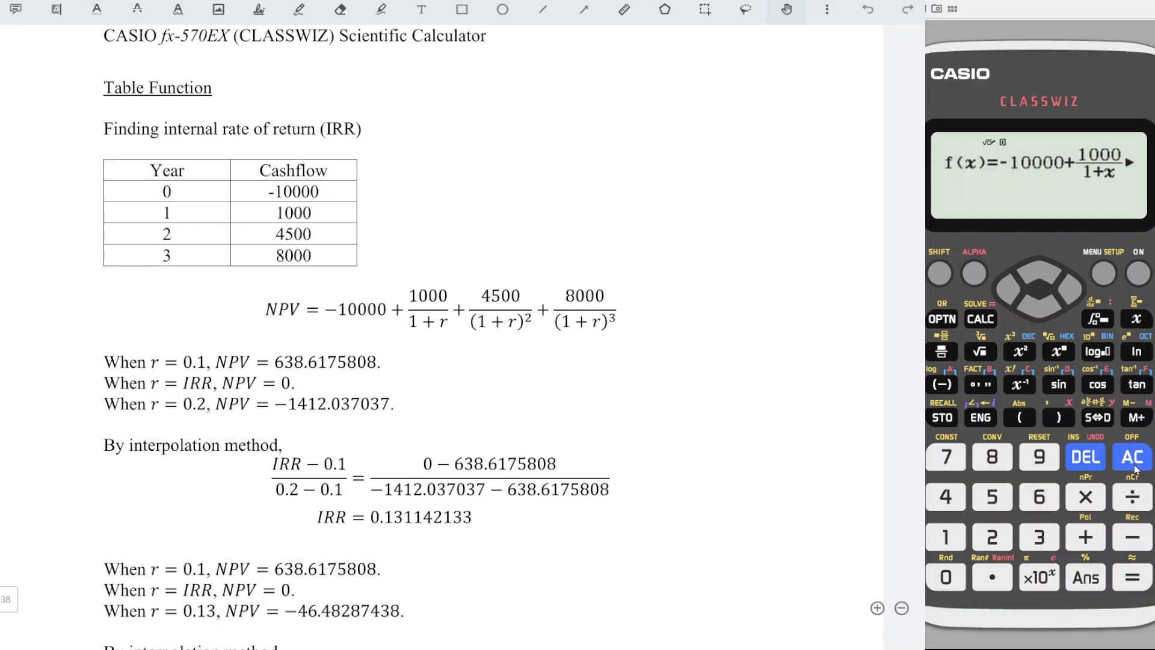
{"action": "left_click", "coordinate": [1132, 577]}
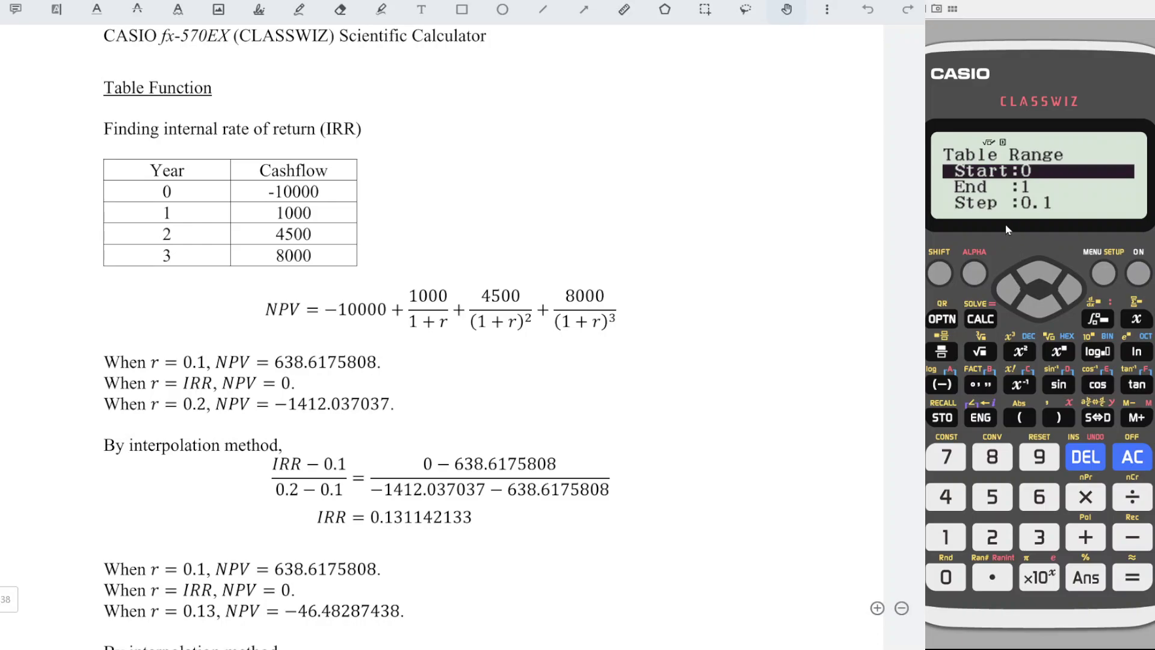
{"action": "left_click", "coordinate": [946, 577]}
{"action": "left_click", "coordinate": [988, 579]}
{"action": "left_click", "coordinate": [951, 540]}
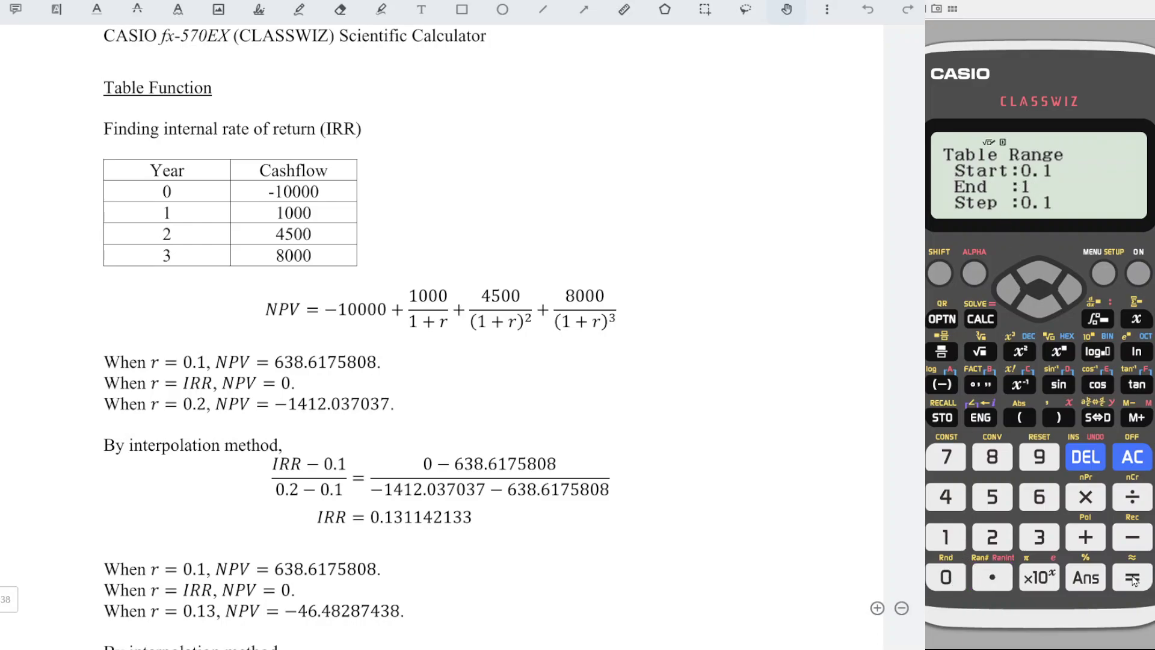
{"action": "left_click", "coordinate": [1133, 578]}
{"action": "left_click", "coordinate": [946, 577]}
{"action": "left_click", "coordinate": [992, 577]}
{"action": "left_click", "coordinate": [992, 537]}
{"action": "left_click", "coordinate": [1118, 577]}
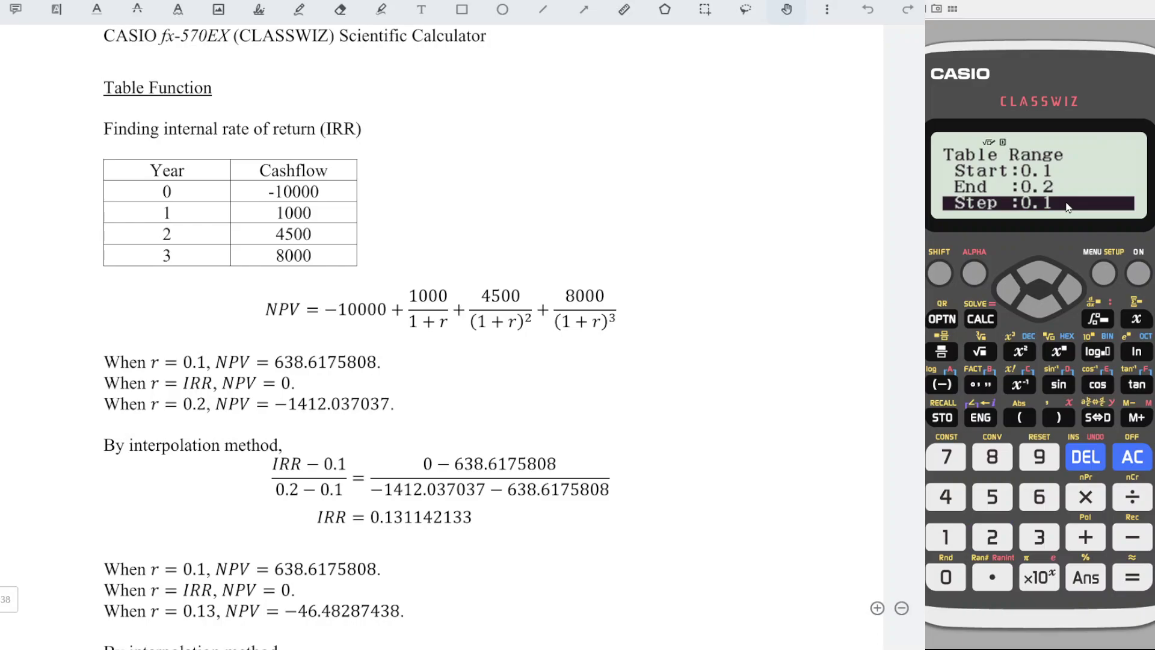
Step: Set Step to 0.01 and build the refined table (0.12 → 174.47, 0.13 → −46.48)
{"action": "left_click", "coordinate": [947, 579]}
{"action": "left_click", "coordinate": [993, 581]}
{"action": "left_click", "coordinate": [957, 581]}
{"action": "left_click", "coordinate": [958, 539]}
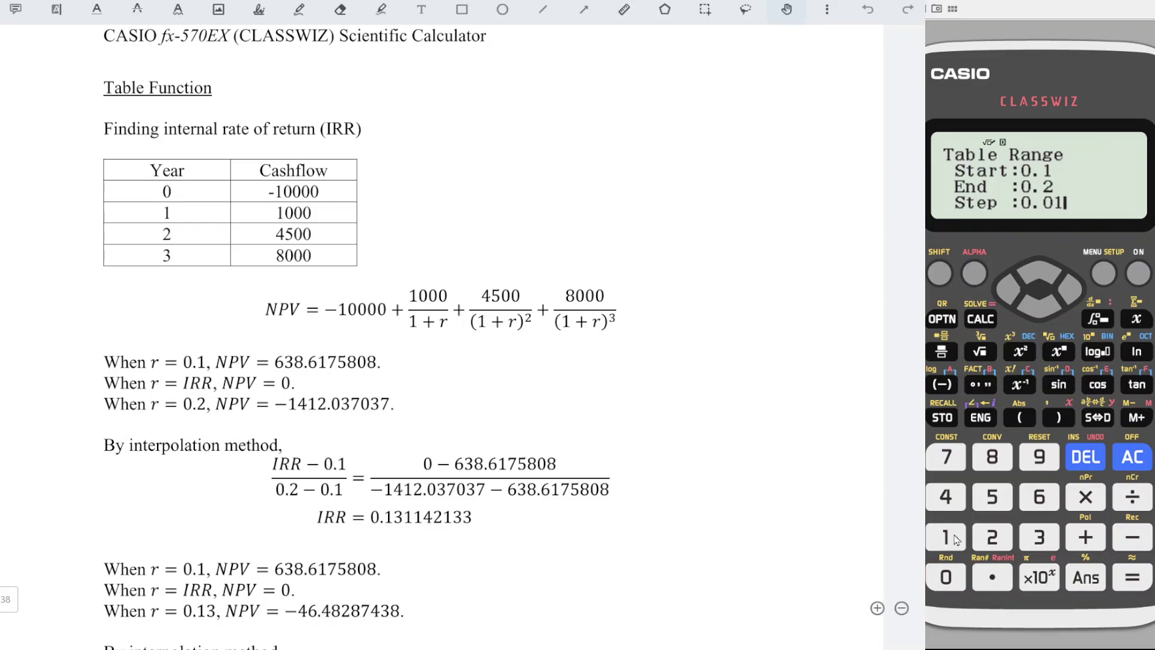
{"action": "left_click", "coordinate": [1132, 578]}
{"action": "left_click", "coordinate": [1132, 577]}
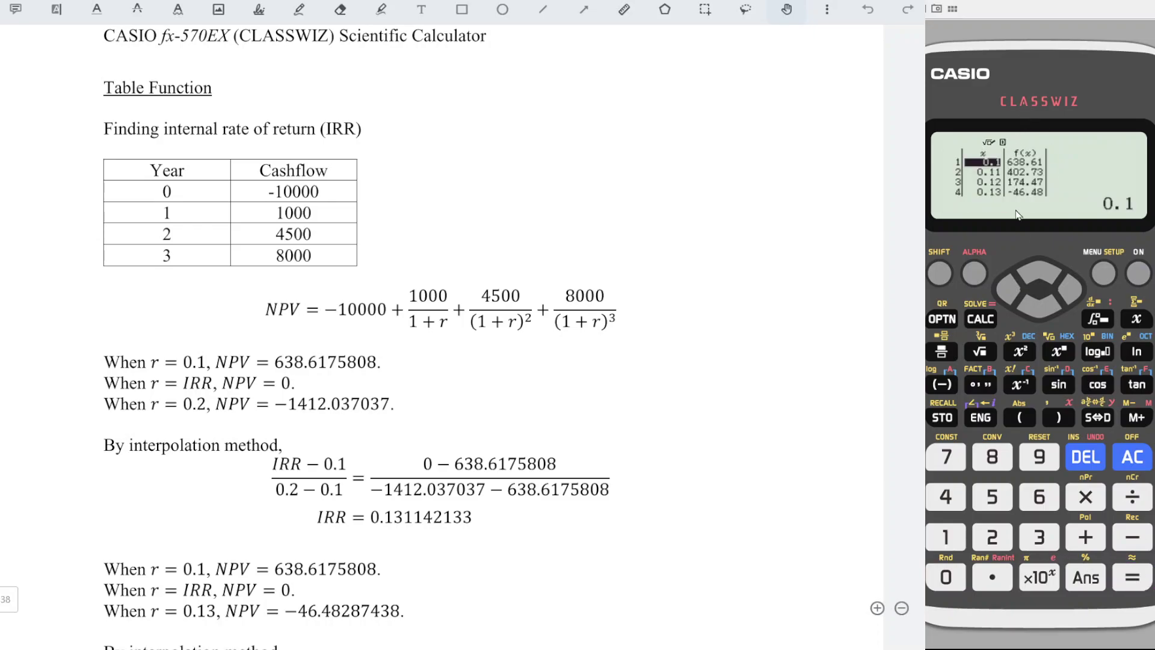
Step: Scroll the 0.01-step table down to x = 0.14, where NPV is −260.4
{"action": "left_click", "coordinate": [1047, 313]}
{"action": "left_click", "coordinate": [1047, 312]}
{"action": "left_click", "coordinate": [1047, 313]}
{"action": "left_click", "coordinate": [1047, 313]}
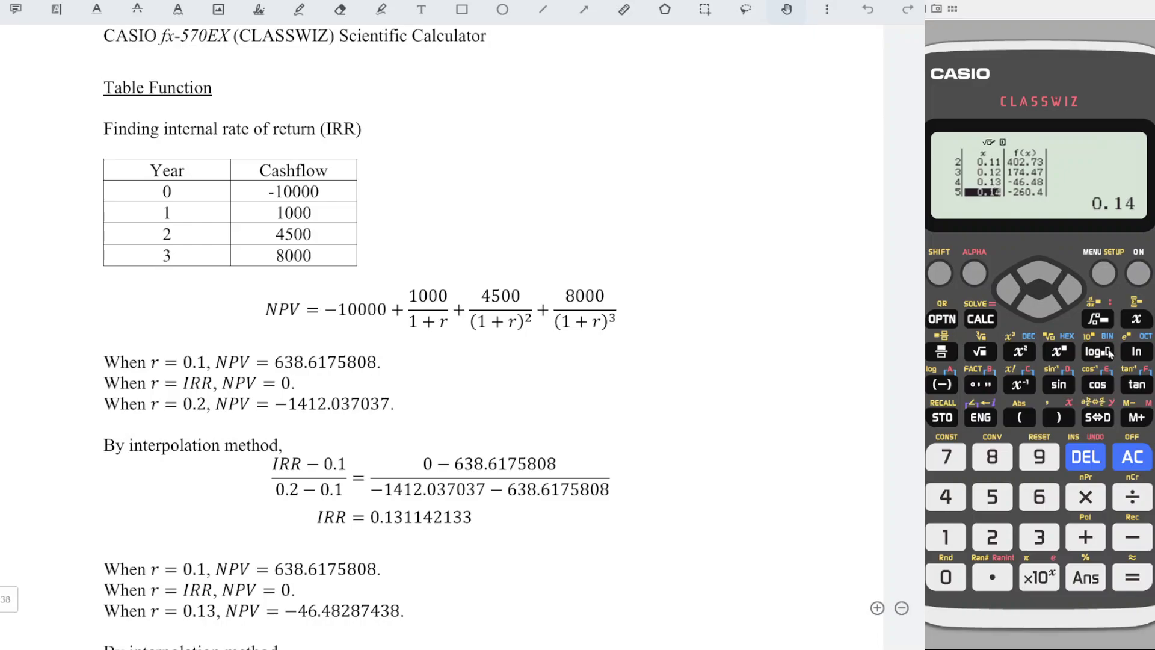
Step: Reopen Table Range and set Start 0.12 and End 0.13
{"action": "left_click", "coordinate": [1133, 458]}
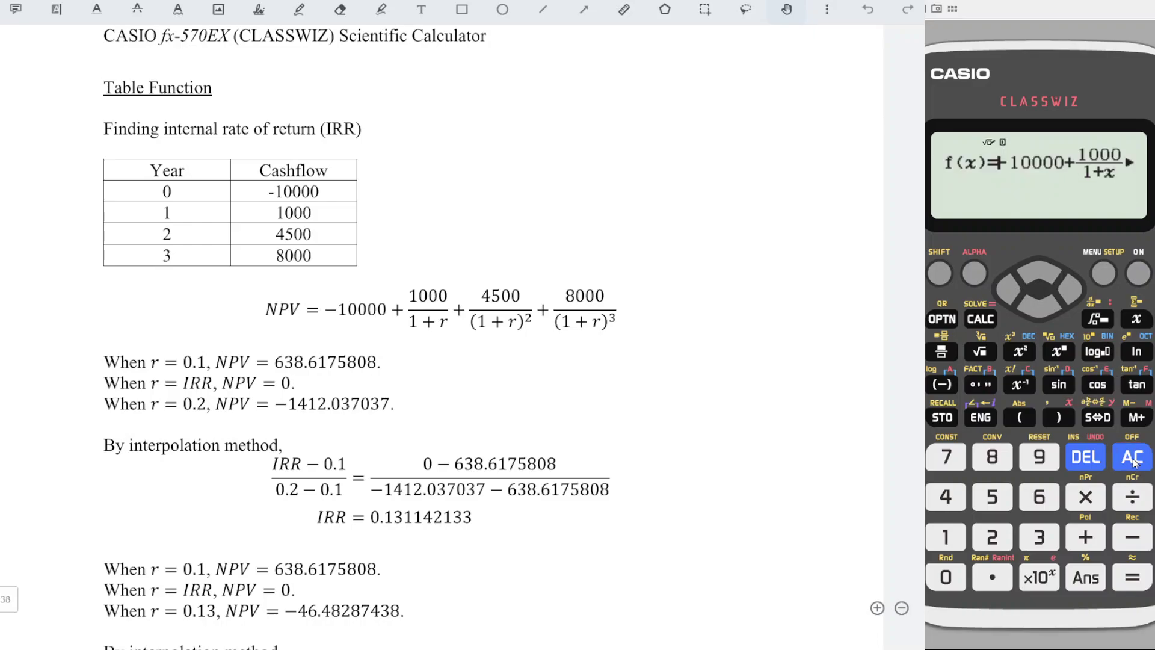
{"action": "left_click", "coordinate": [1133, 578]}
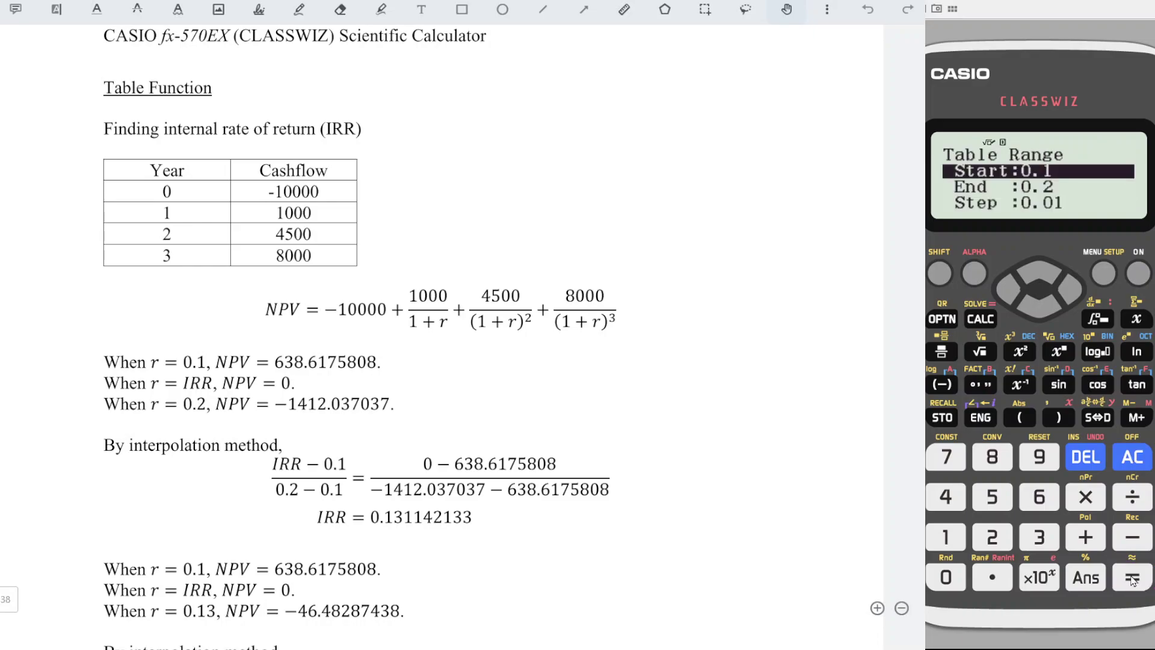
{"action": "left_click", "coordinate": [950, 576]}
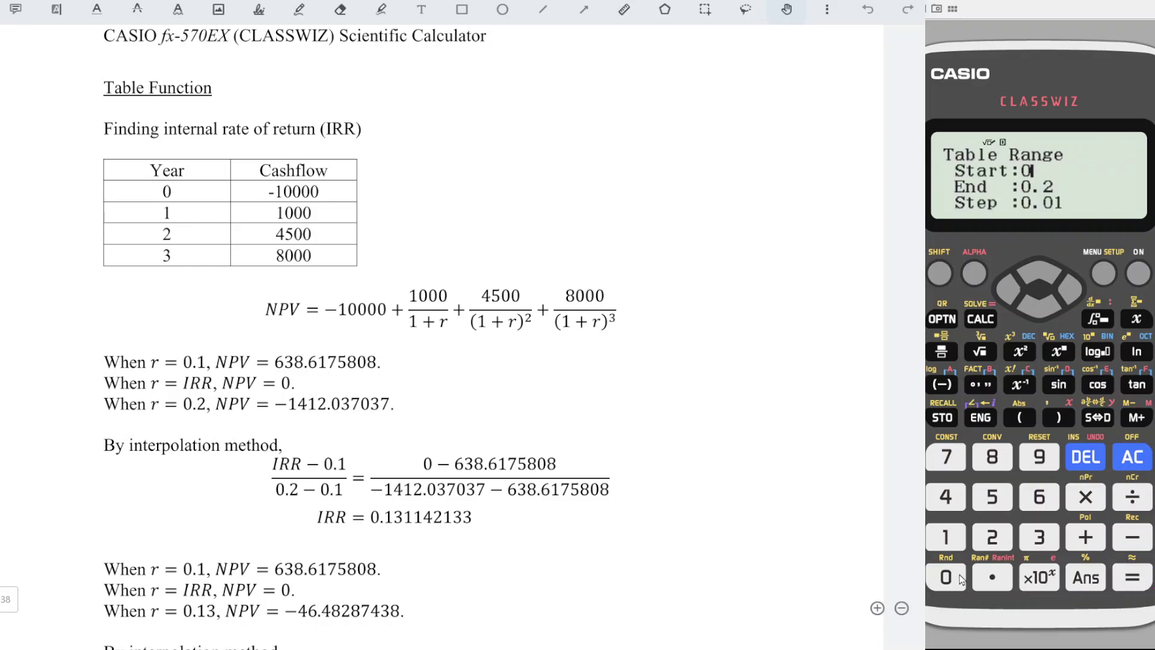
{"action": "left_click", "coordinate": [993, 577]}
{"action": "left_click", "coordinate": [946, 537]}
{"action": "left_click", "coordinate": [993, 537]}
{"action": "left_click", "coordinate": [1133, 576]}
{"action": "left_click", "coordinate": [957, 579]}
{"action": "left_click", "coordinate": [977, 579]}
{"action": "left_click", "coordinate": [947, 537]}
{"action": "left_click", "coordinate": [1035, 540]}
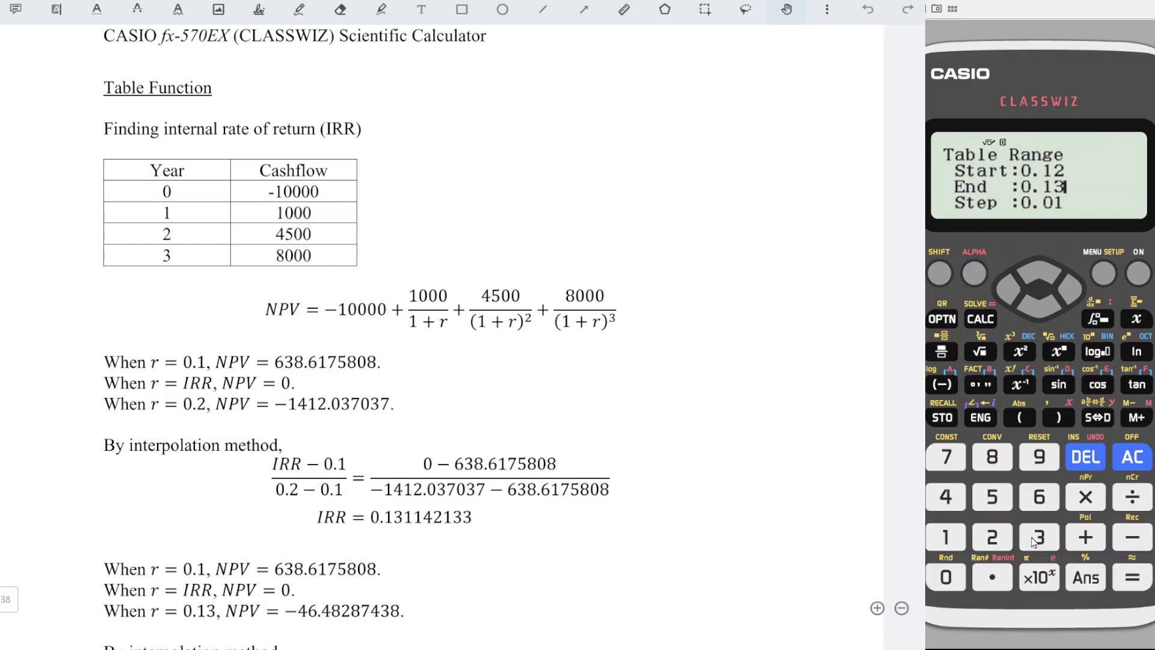
{"action": "left_click", "coordinate": [1133, 577]}
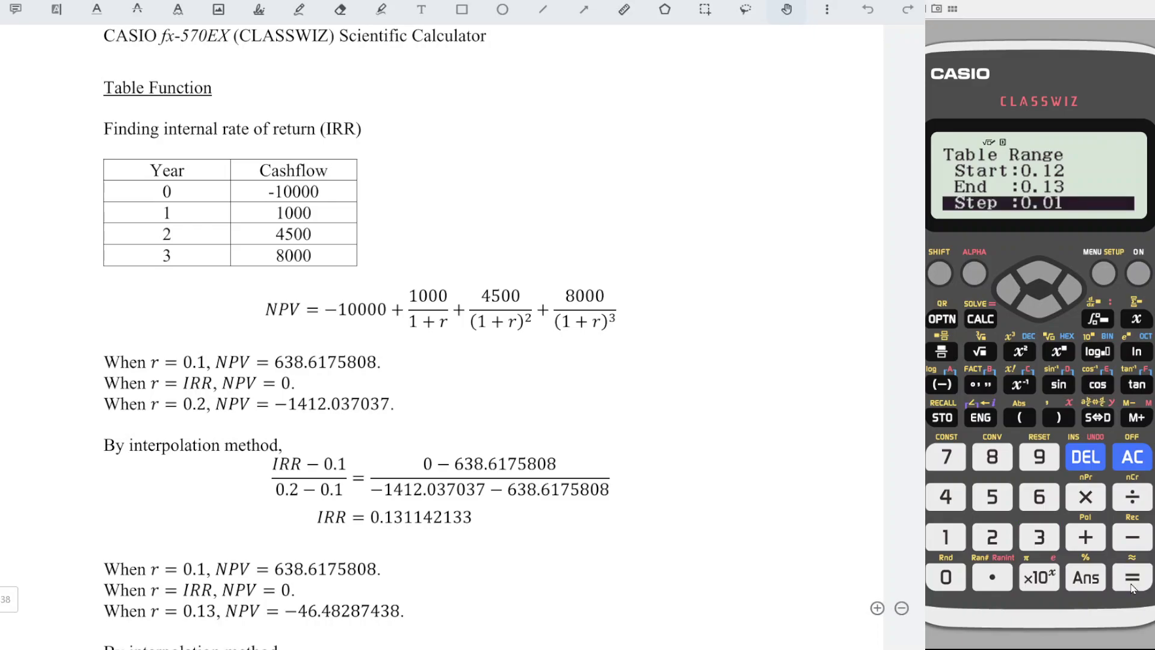
Step: Set the table Step to 0.001
{"action": "left_click", "coordinate": [948, 577]}
{"action": "left_click", "coordinate": [993, 578]}
{"action": "left_click", "coordinate": [948, 577]}
{"action": "left_click", "coordinate": [948, 578]}
{"action": "left_click", "coordinate": [946, 537]}
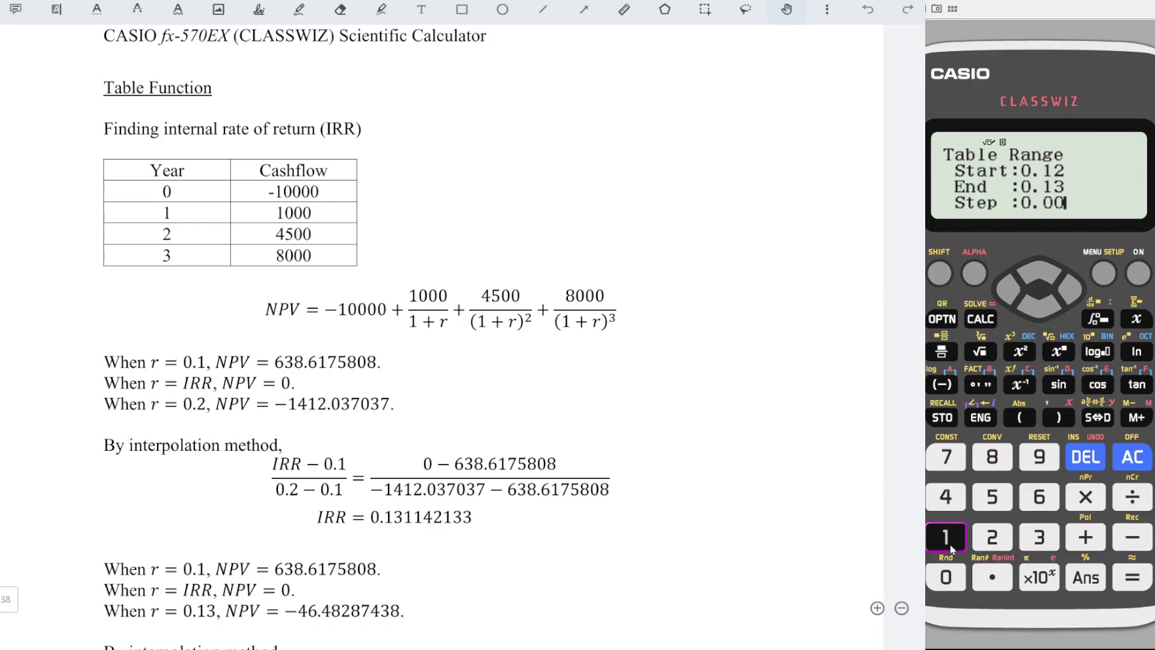
{"action": "left_click", "coordinate": [1132, 577]}
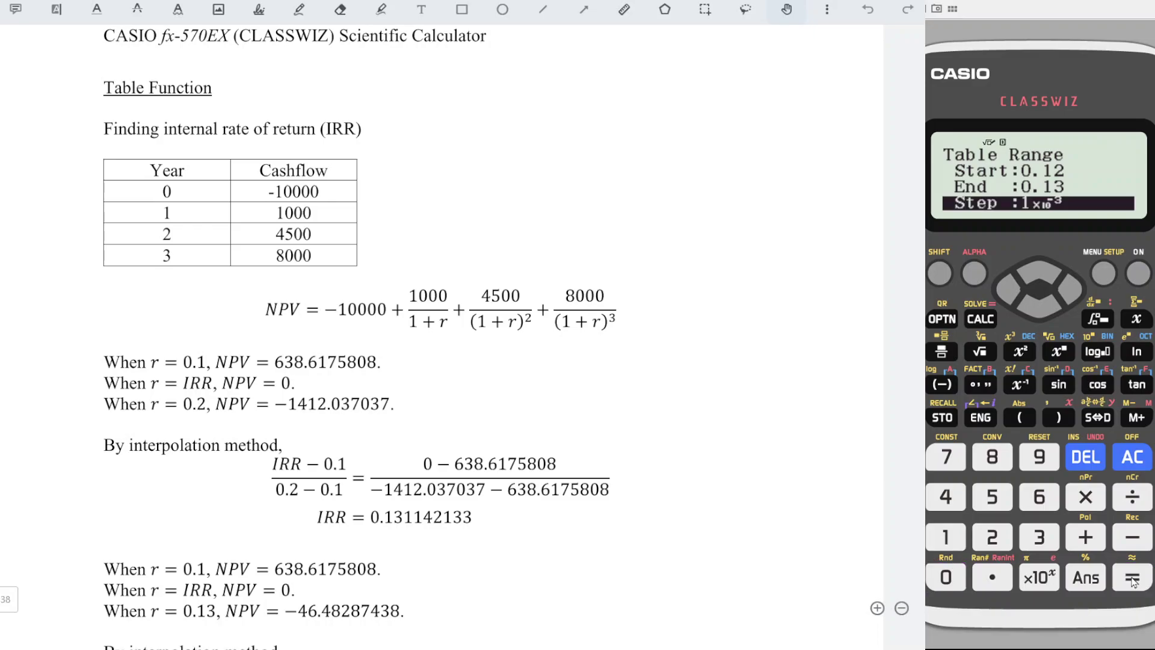
Step: Generate the 0.001-step table and scroll to x = 0.128 (−2.861) and 0.129 (−24.7)
{"action": "left_click", "coordinate": [1132, 578]}
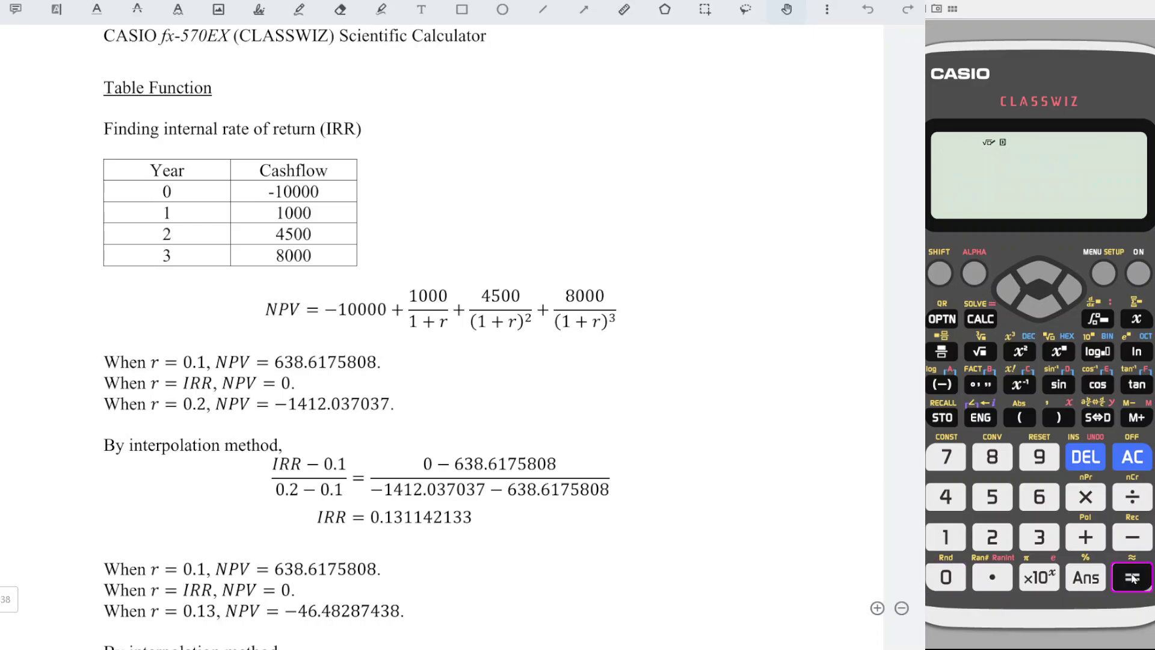
{"action": "left_click", "coordinate": [1036, 306]}
{"action": "left_click", "coordinate": [1037, 307]}
{"action": "left_click", "coordinate": [1038, 307]}
{"action": "left_click", "coordinate": [1037, 307]}
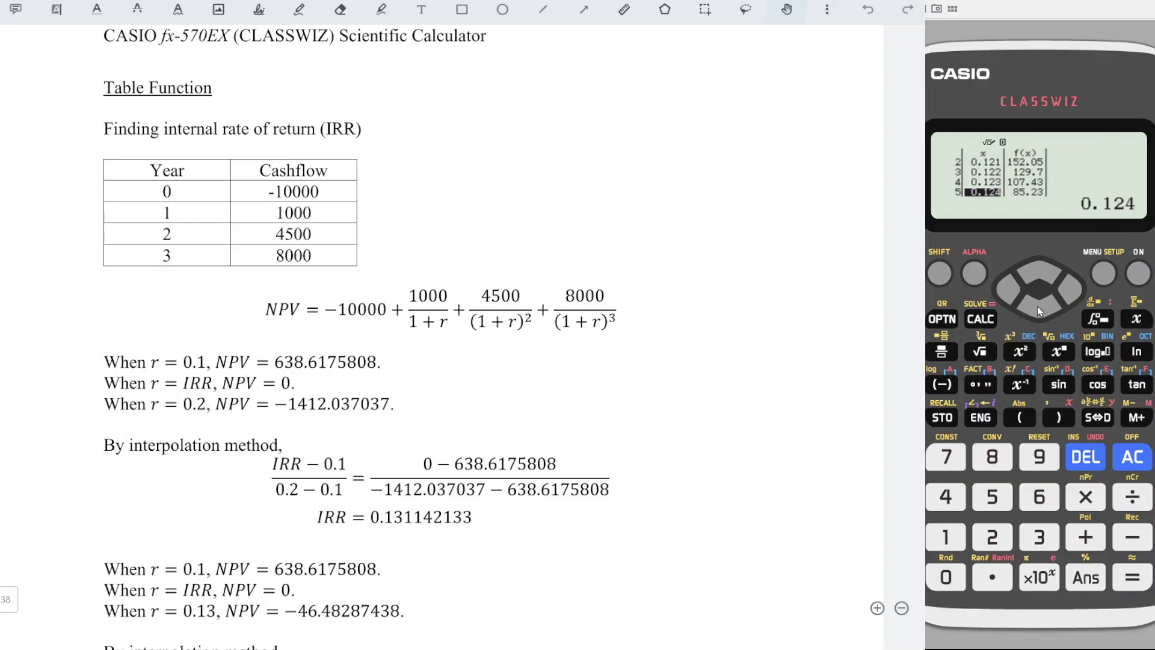
{"action": "left_click", "coordinate": [1038, 306]}
{"action": "left_click", "coordinate": [1037, 306]}
{"action": "left_click", "coordinate": [1037, 305]}
{"action": "left_click", "coordinate": [1037, 306]}
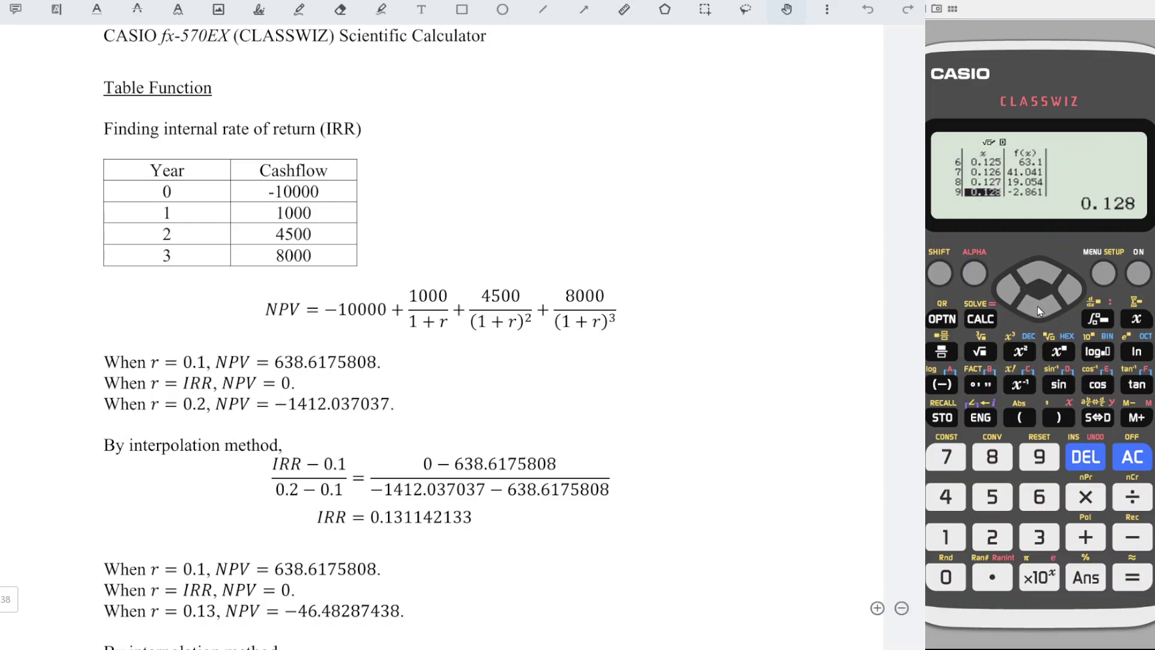
{"action": "left_click", "coordinate": [1038, 306]}
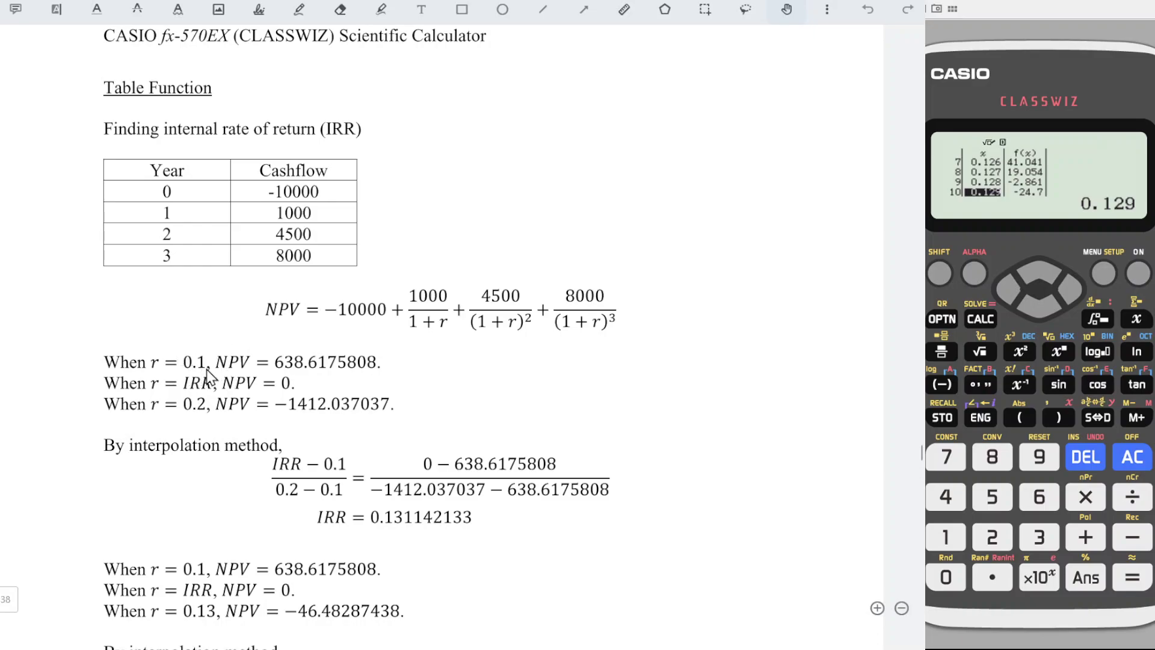
Step: Scroll the PDF notes to the r = 0.127/0.128 interpolation giving IRR = 0.127869417
{"action": "scroll", "coordinate": [211, 406], "scroll_direction": "down", "scroll_amount": 10}
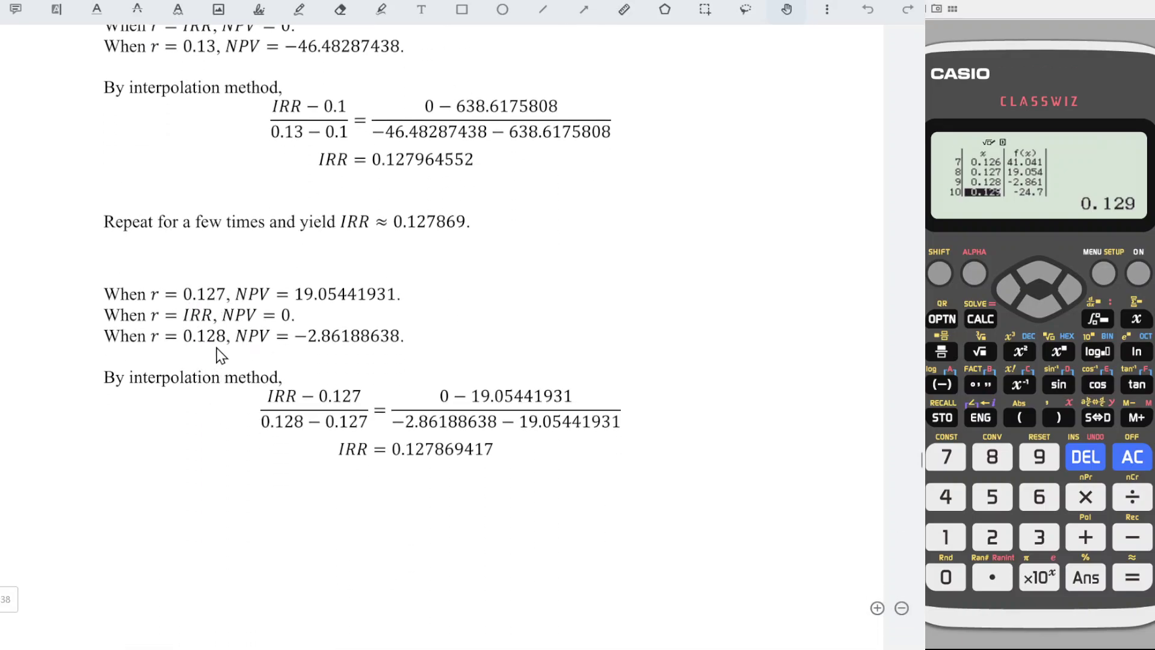
{"action": "scroll", "coordinate": [235, 357], "scroll_direction": "up", "scroll_amount": 7}
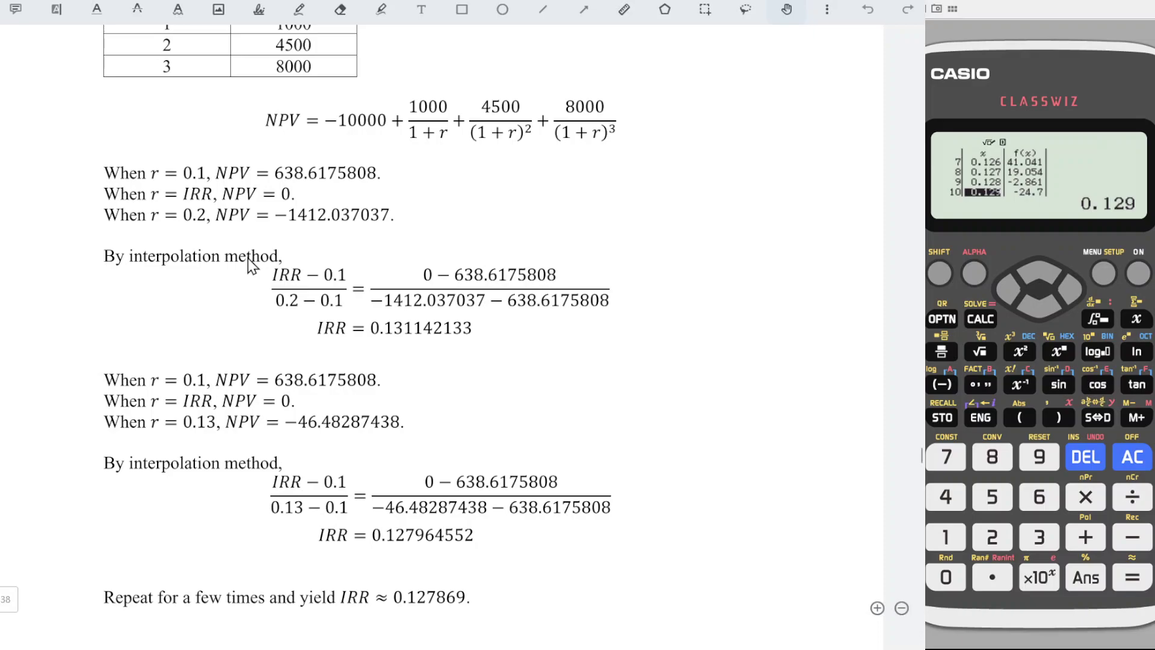
{"action": "scroll", "coordinate": [248, 258], "scroll_direction": "down", "scroll_amount": 2}
{"action": "scroll", "coordinate": [270, 264], "scroll_direction": "down", "scroll_amount": 6}
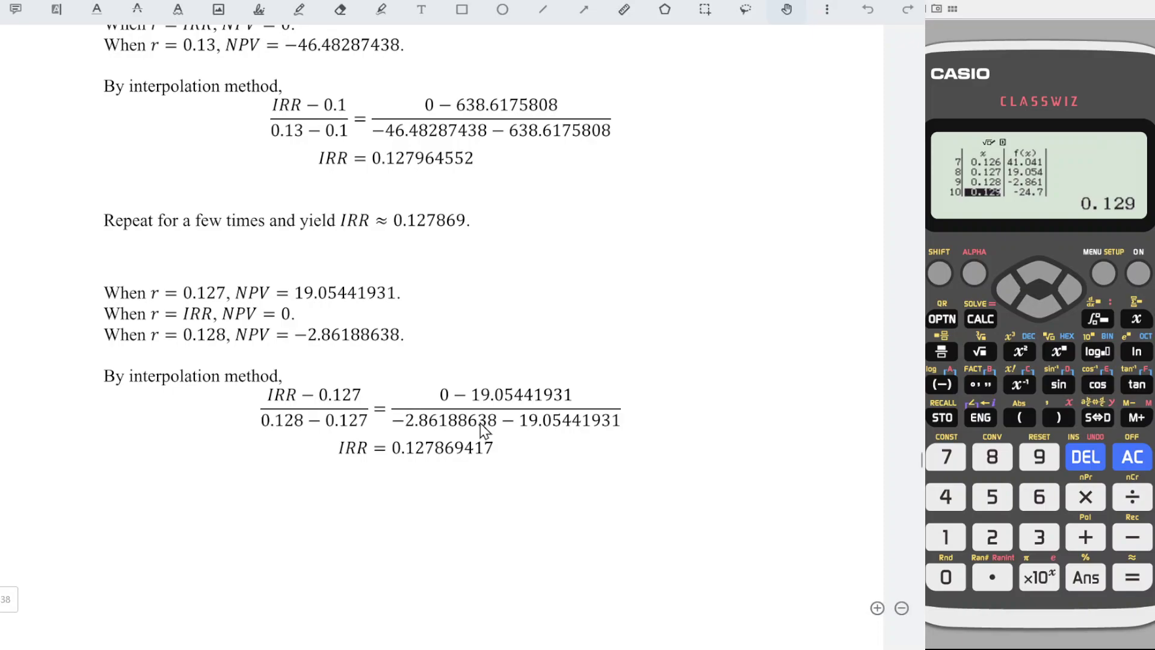
{"action": "scroll", "coordinate": [414, 454], "scroll_direction": "down", "scroll_amount": 2}
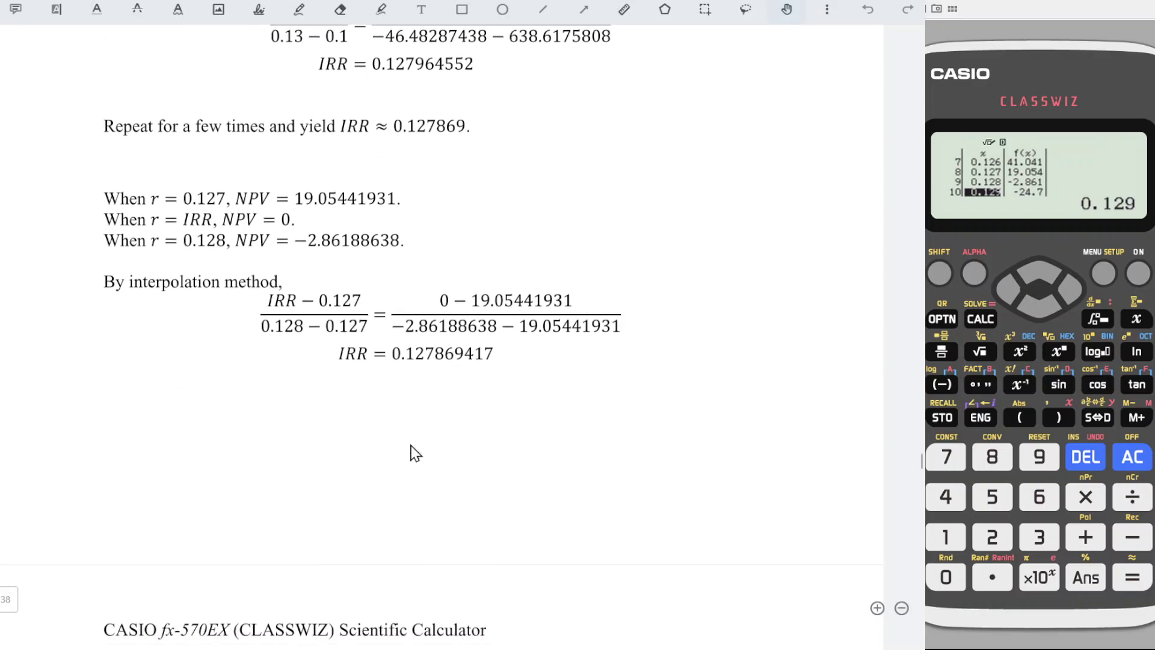
{"action": "scroll", "coordinate": [414, 455], "scroll_direction": "up", "scroll_amount": 2}
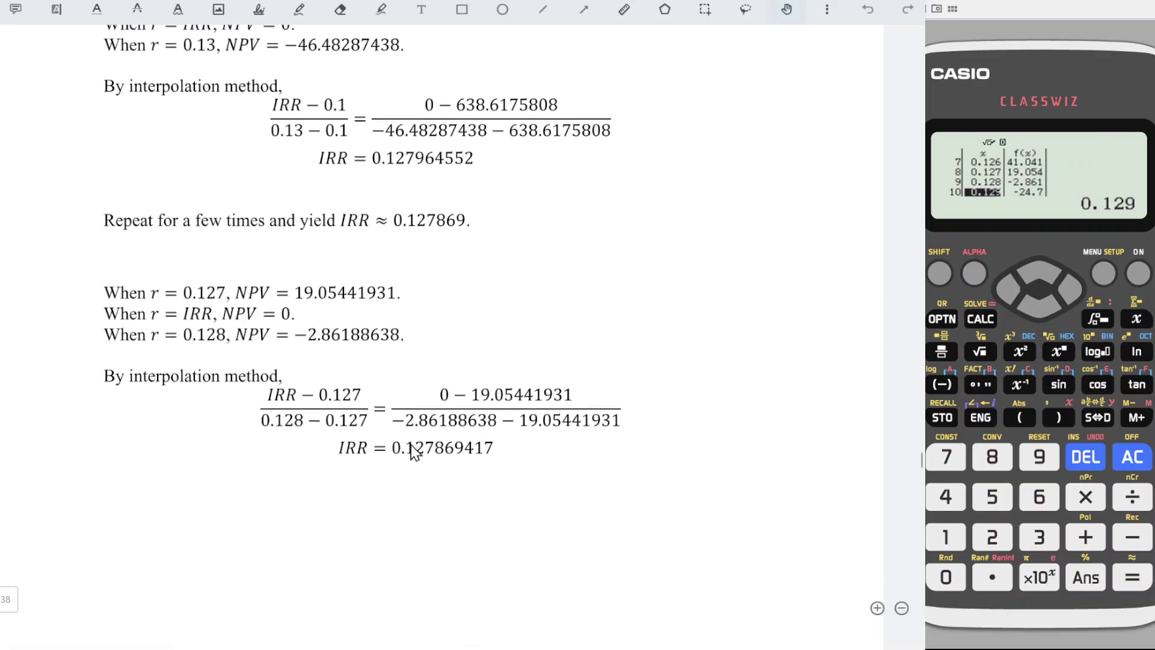